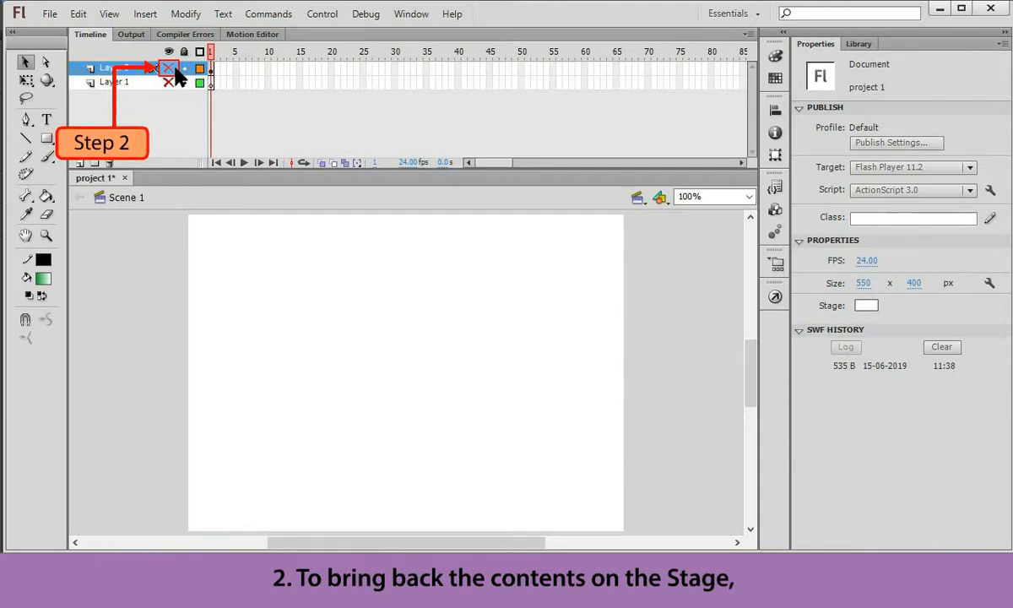
Step: Unhide the contents of the top layer and show the grid on the Stage
click(175, 69)
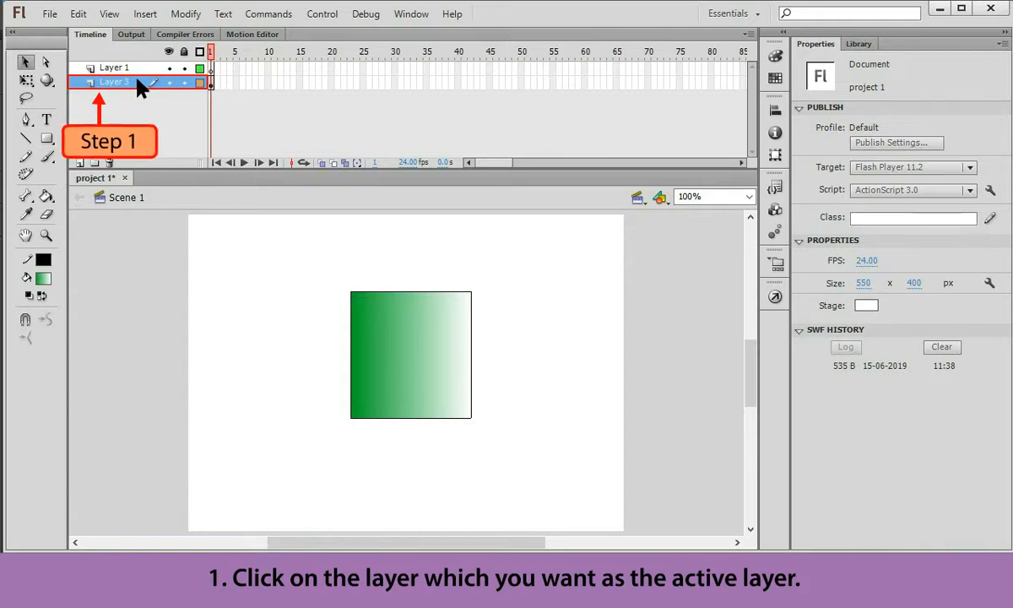
click(184, 82)
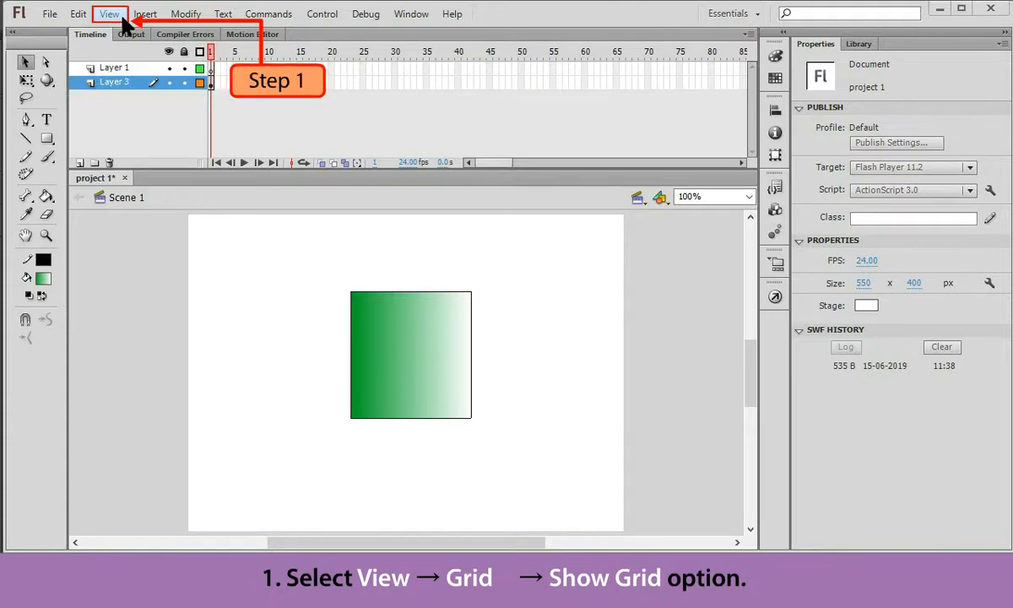
click(123, 16)
mouse_move(135, 171)
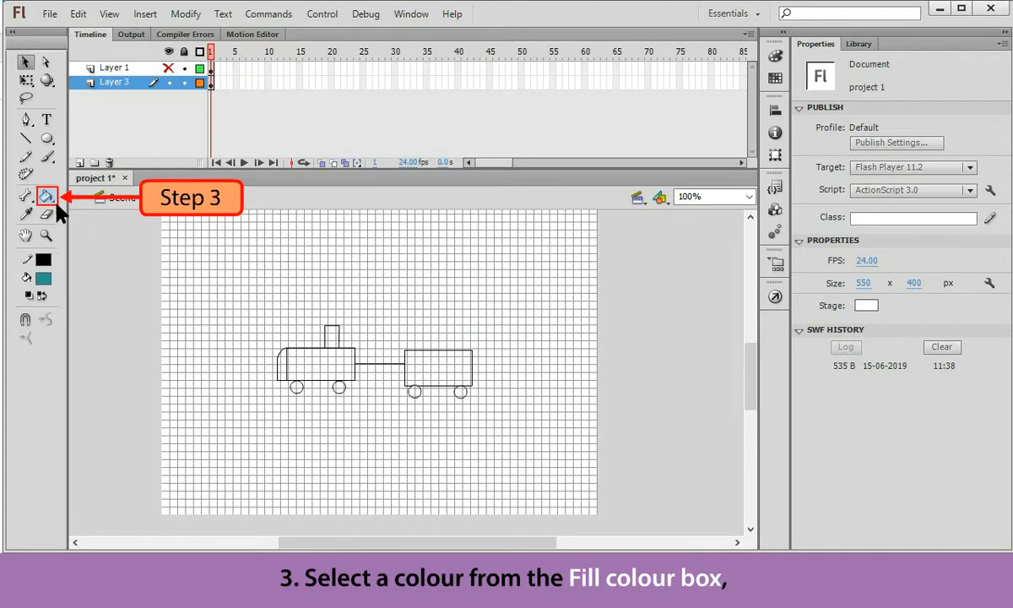
Step: Open the fill colour choices for painting the train drawing
click(49, 284)
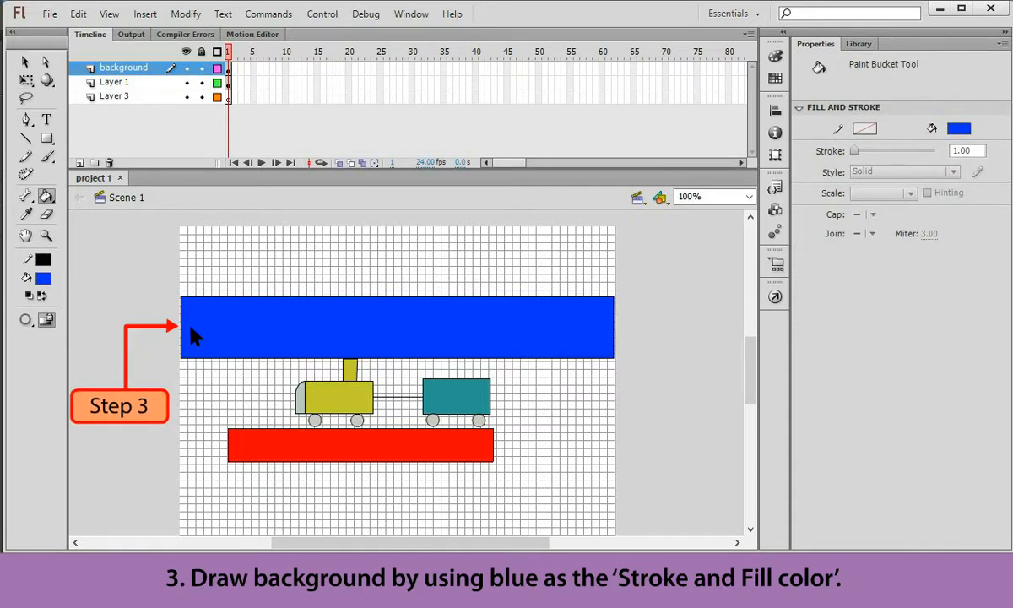
Step: Display the Color panel and apply a linear gradient fill to the blue background rectangle
click(413, 22)
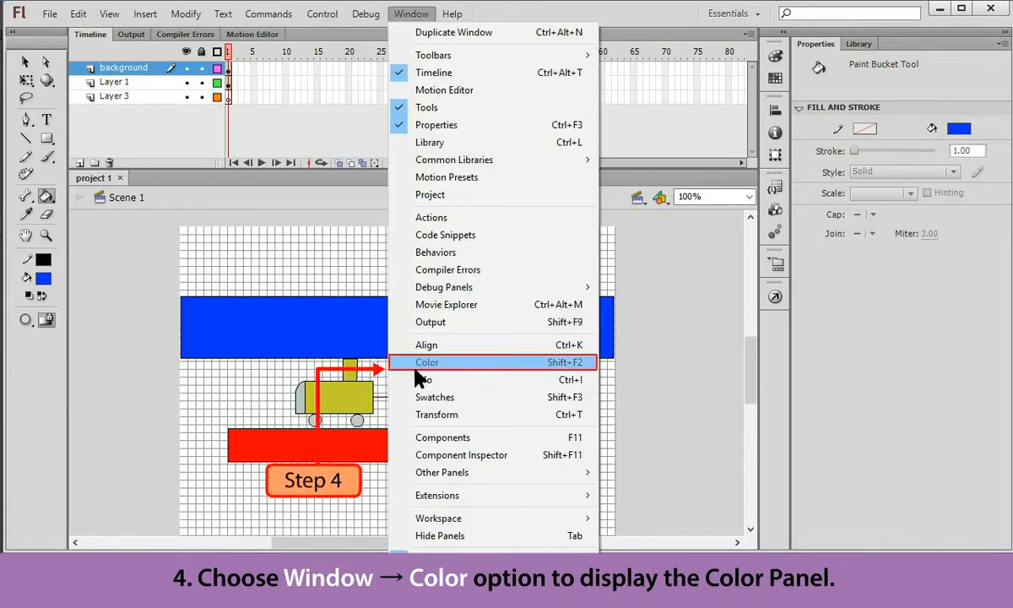
click(420, 363)
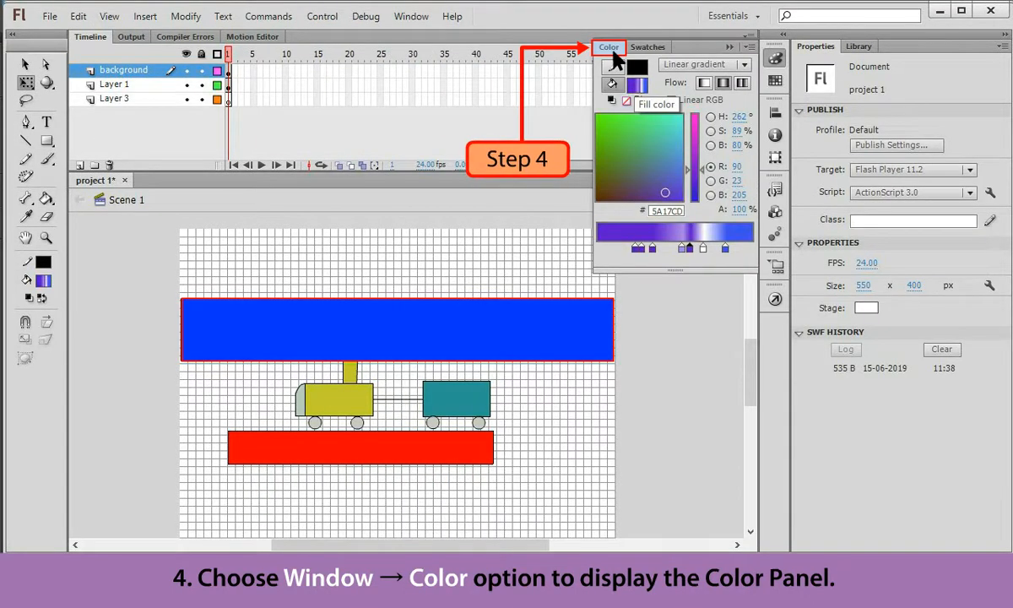
click(705, 65)
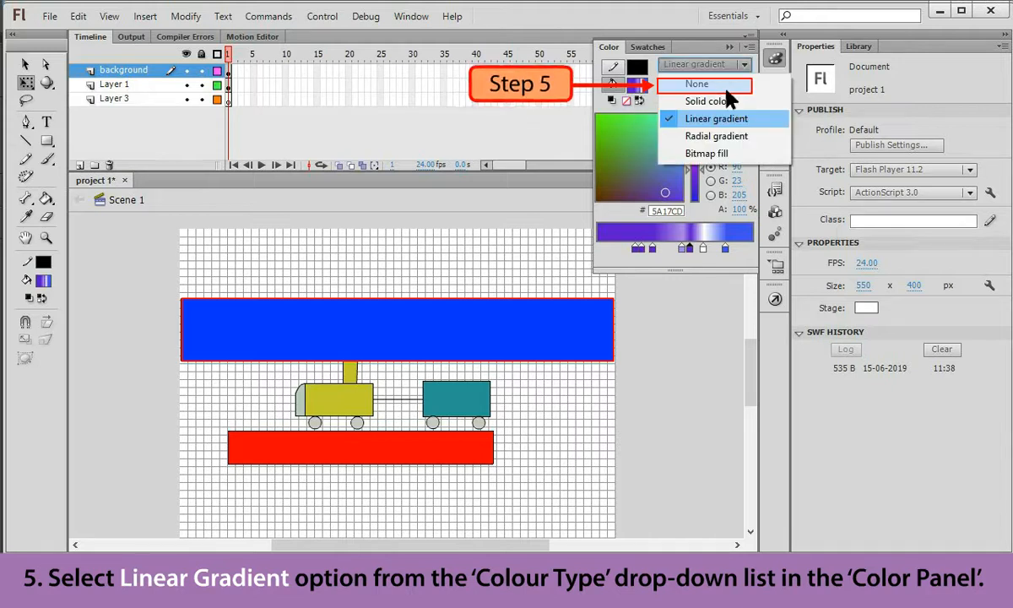
click(755, 118)
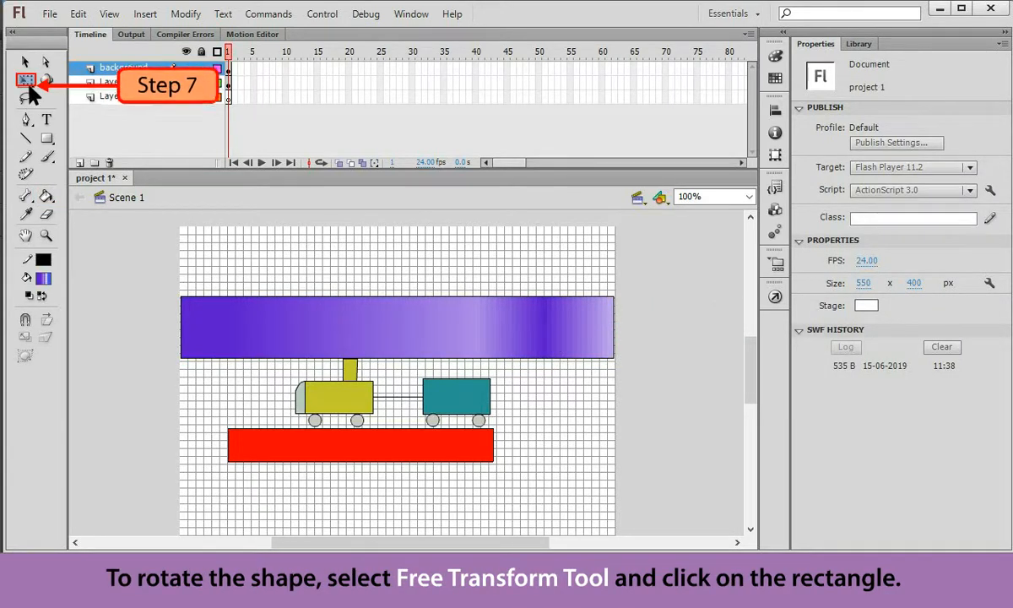
Step: Select the gradient background rectangle with the Free Transform Tool and rotate it 90° clockwise
click(26, 79)
click(548, 334)
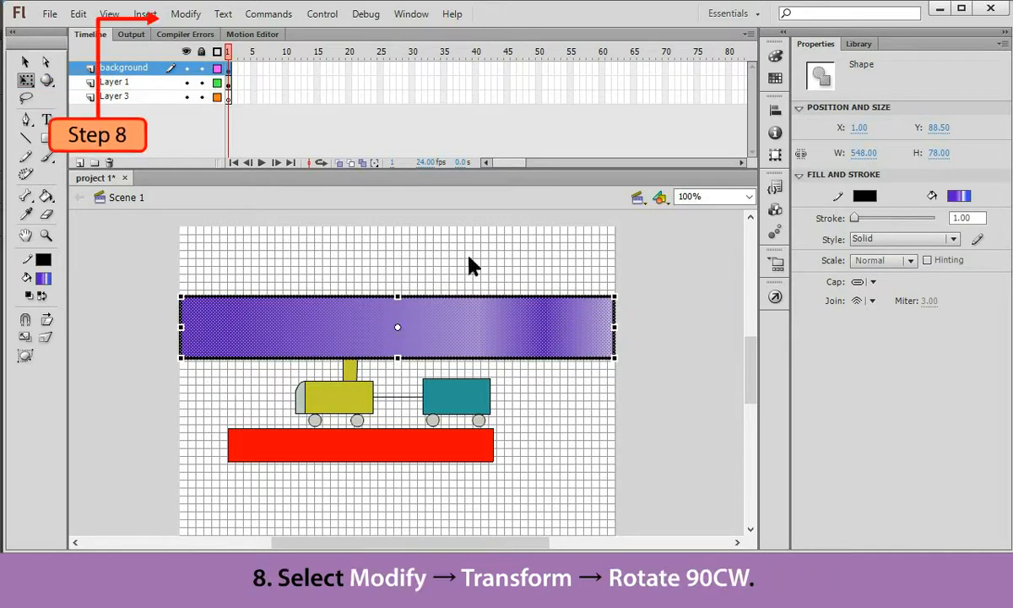
click(194, 19)
mouse_move(197, 217)
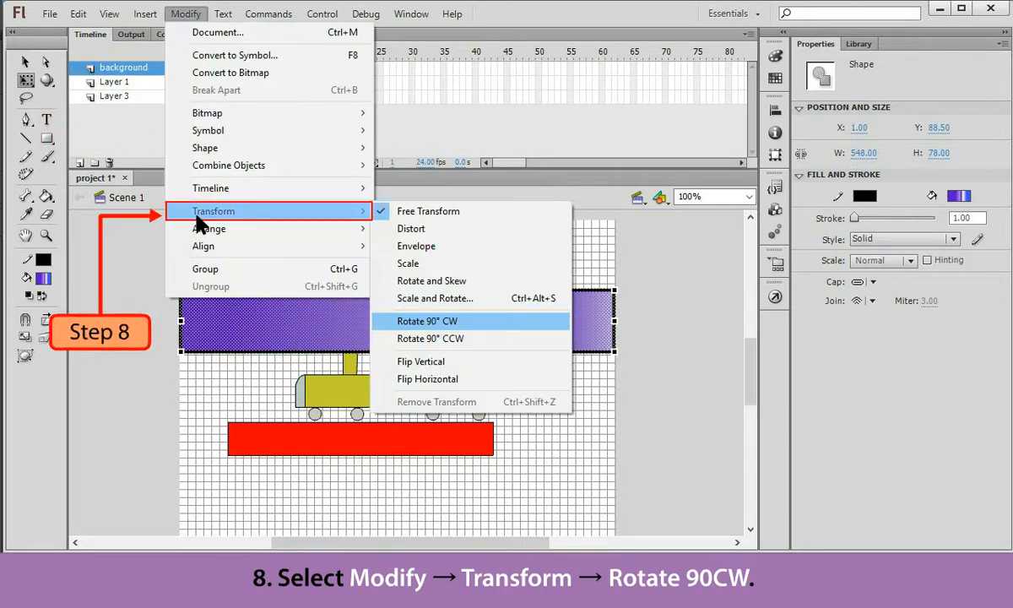
click(488, 323)
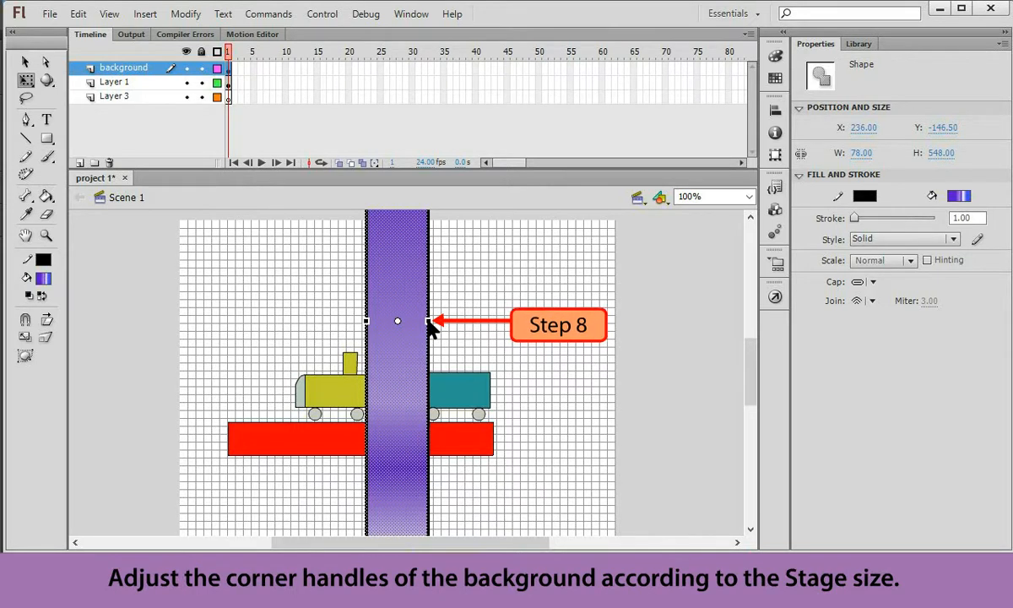
Step: Convert the rotated background rectangle to a Graphic symbol named background
click(183, 15)
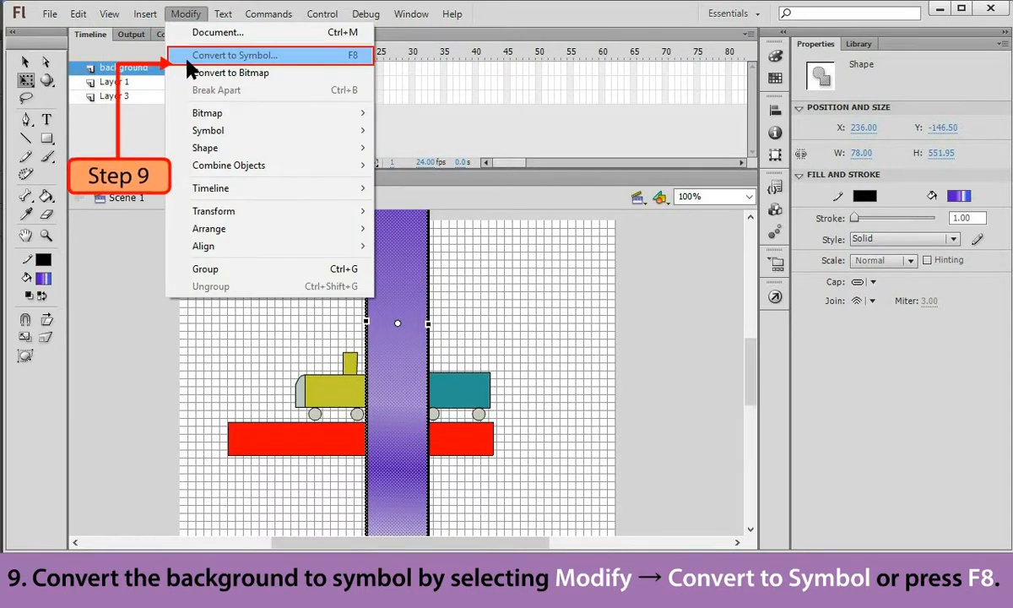
key(F8)
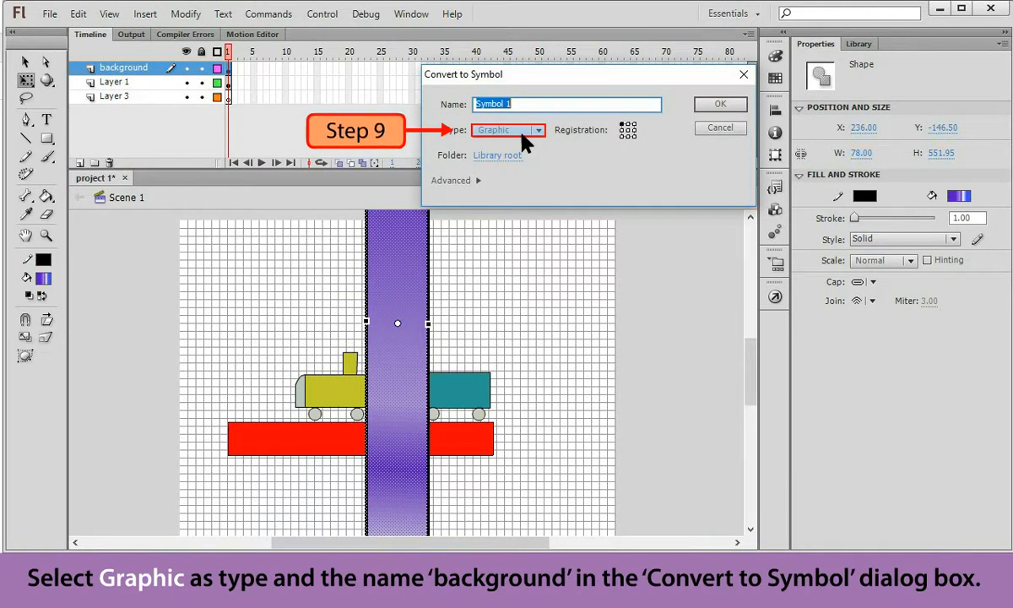
text(background)
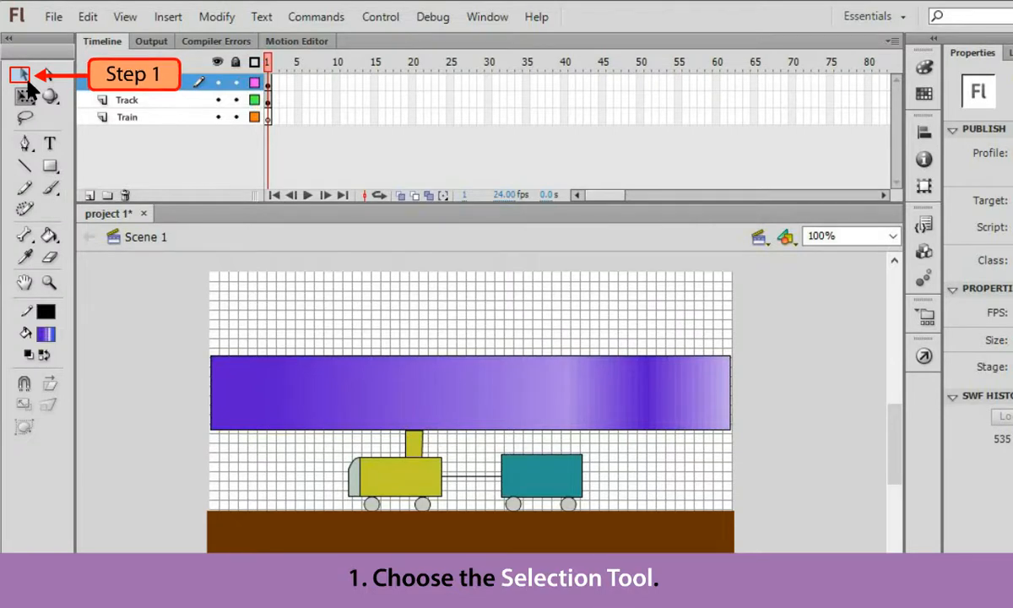
Step: On the train layer, draw a wide grass rectangle below the brown track with no stroke and green #009900 fill
click(216, 120)
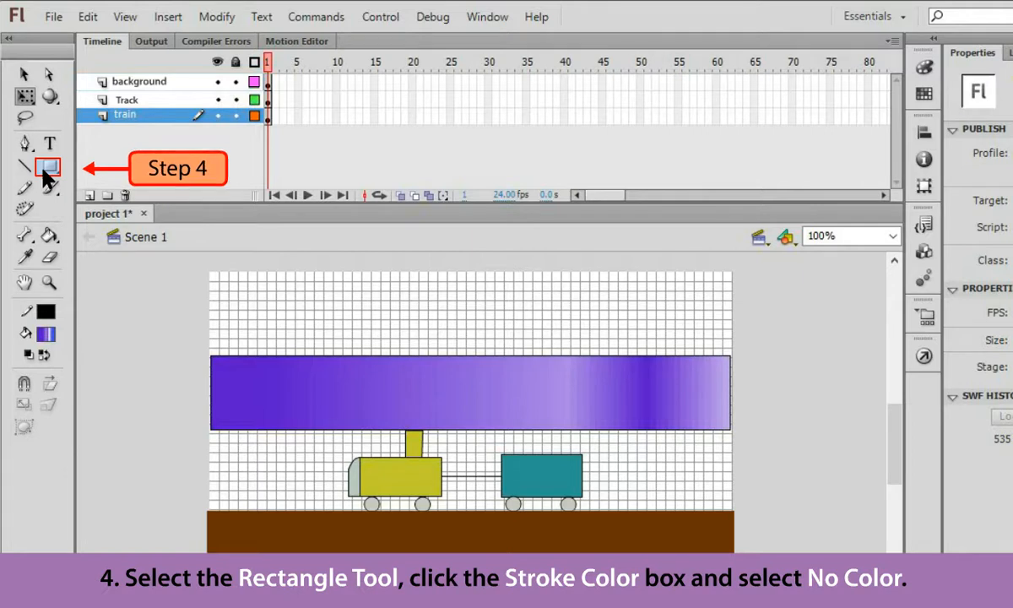
click(46, 311)
click(253, 329)
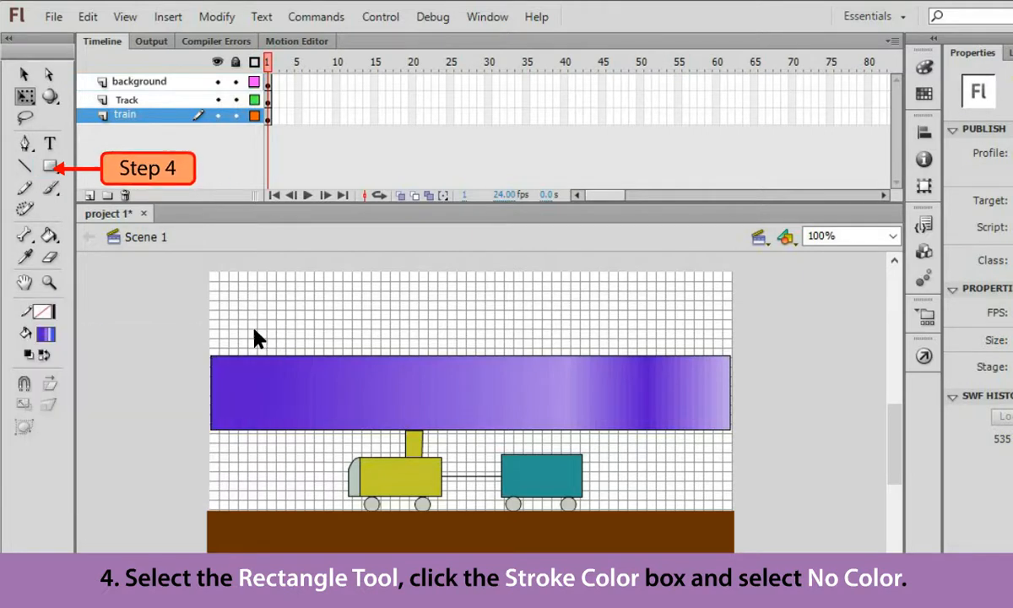
click(45, 337)
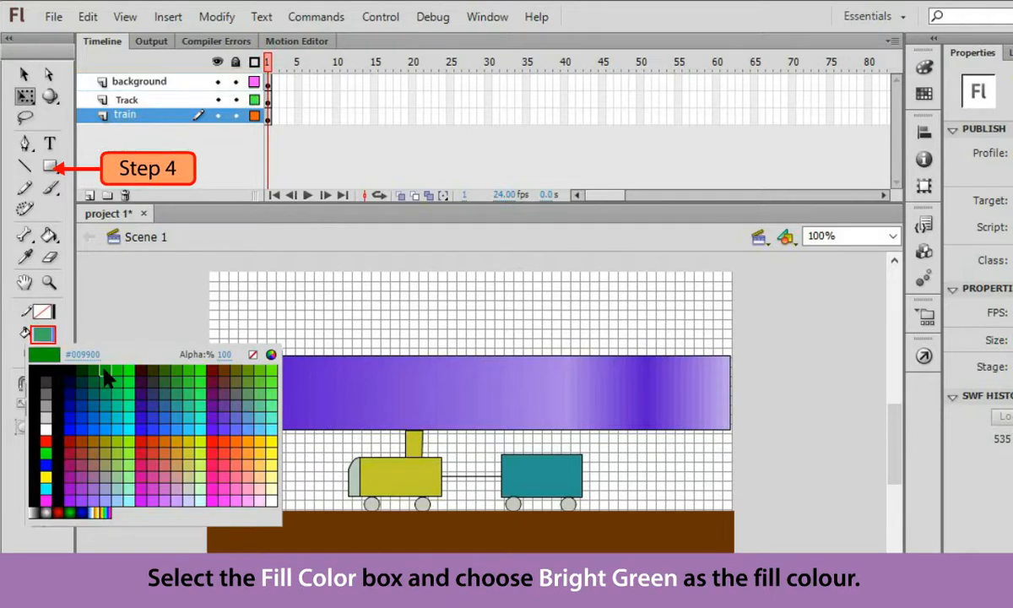
click(104, 372)
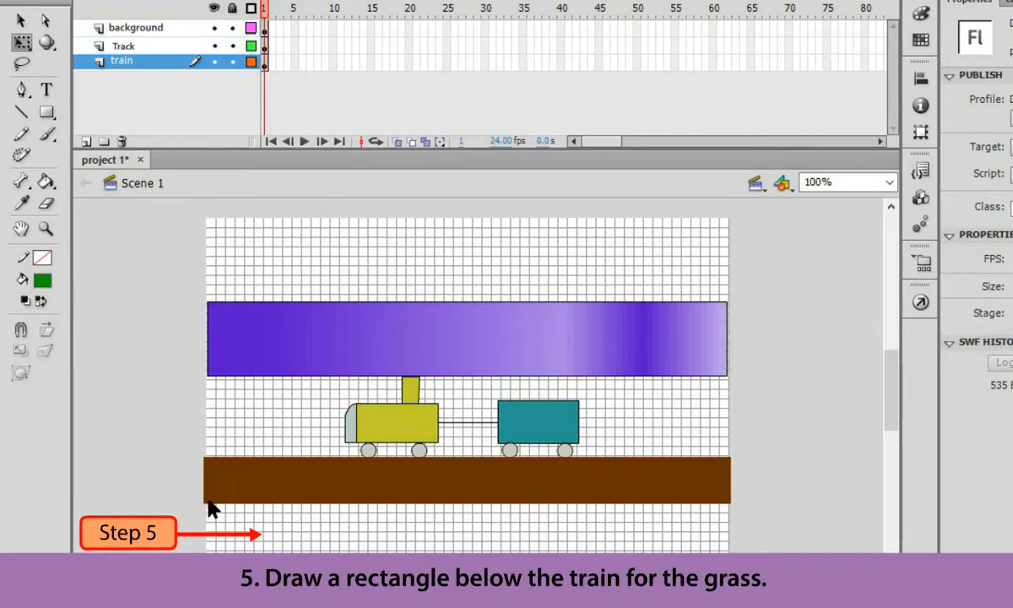
drag(204, 519, 730, 561)
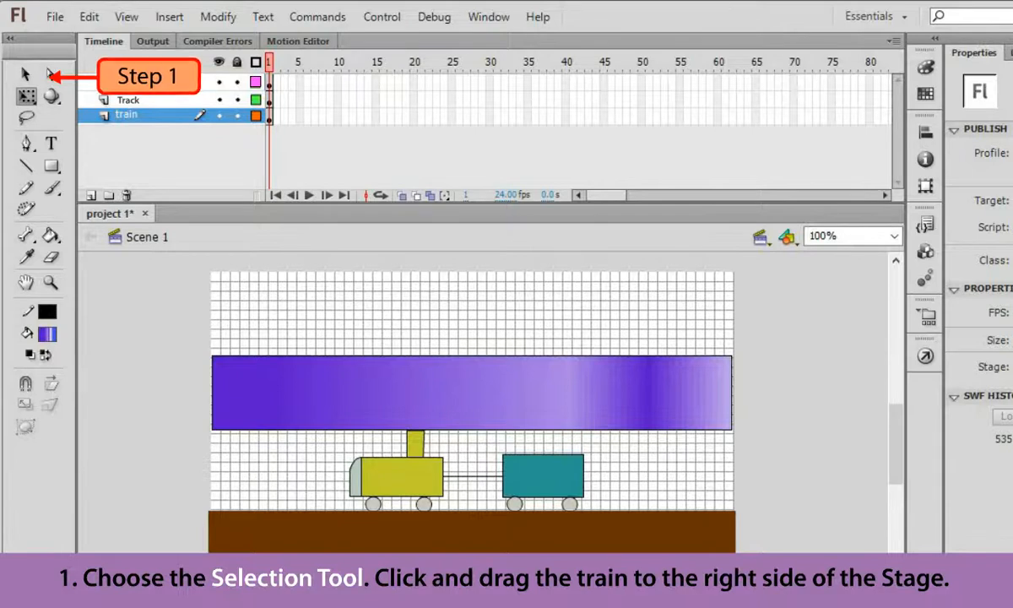
Step: Choose the Selection Tool and create a motion tween on frame 1 of the train layer
click(26, 76)
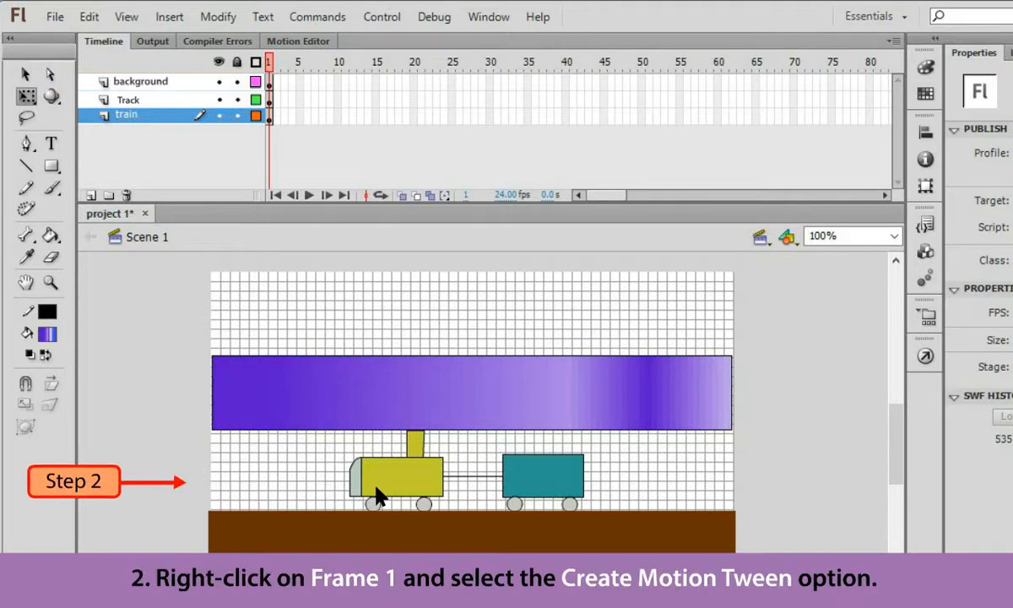
right_click(218, 477)
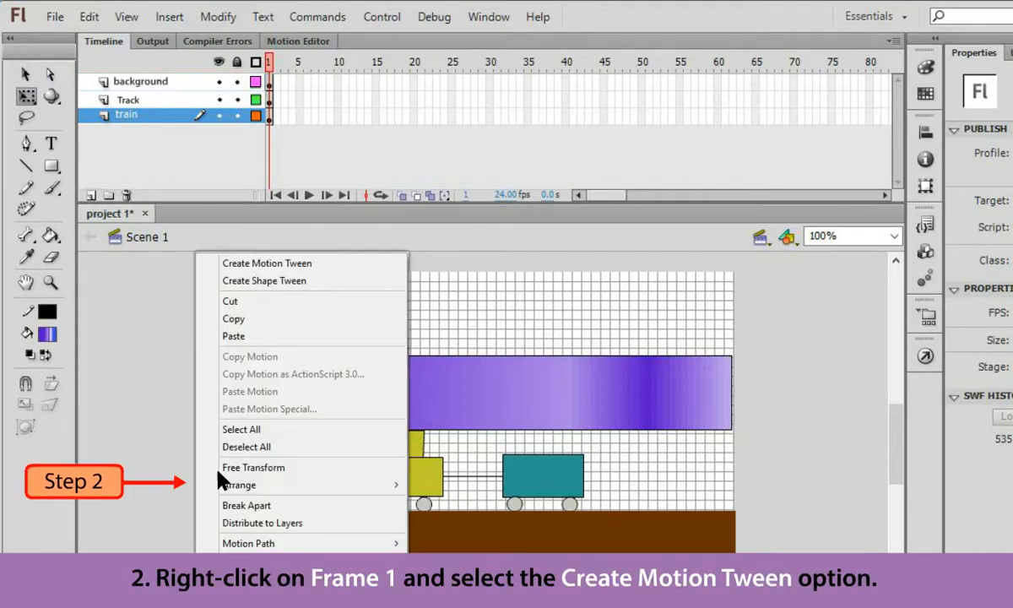
click(217, 264)
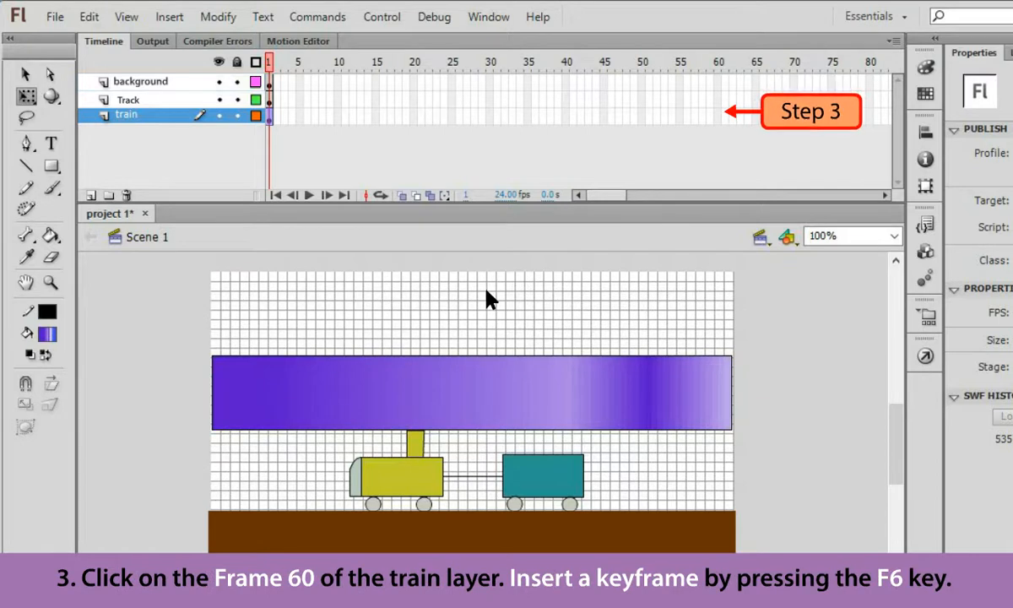
Step: Insert a keyframe at frame 60 of the train layer and move the train to the left side of the Stage
click(717, 116)
key(F6)
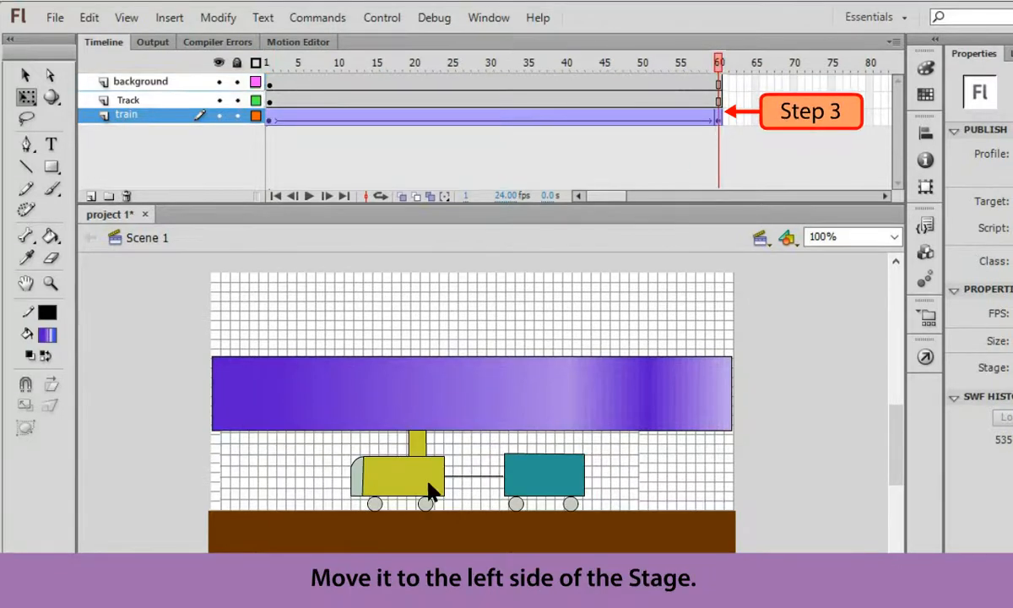
drag(429, 482, 288, 493)
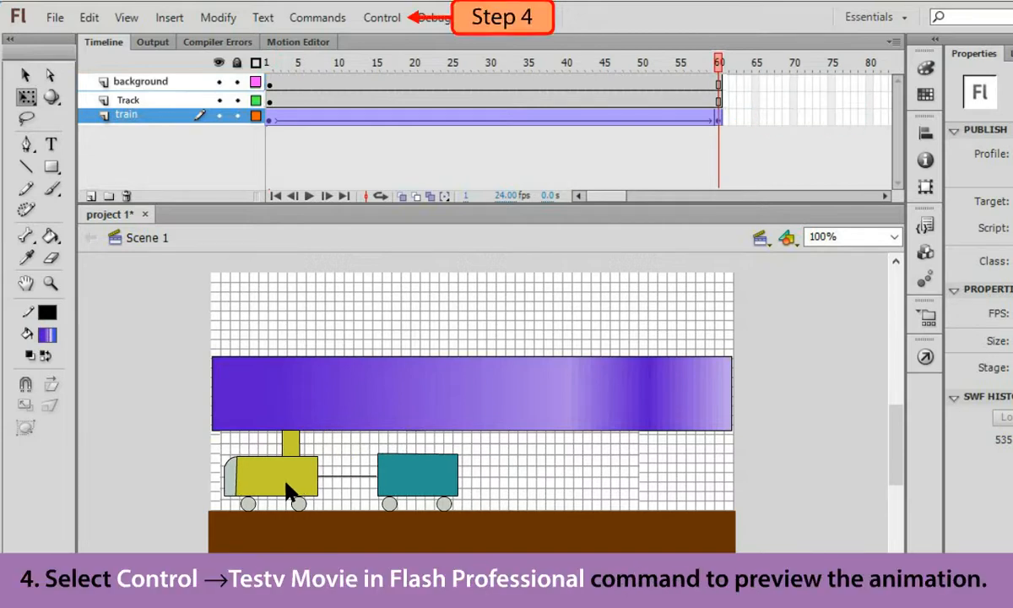
Step: Preview the train animation by testing the movie in Flash Professional
click(378, 20)
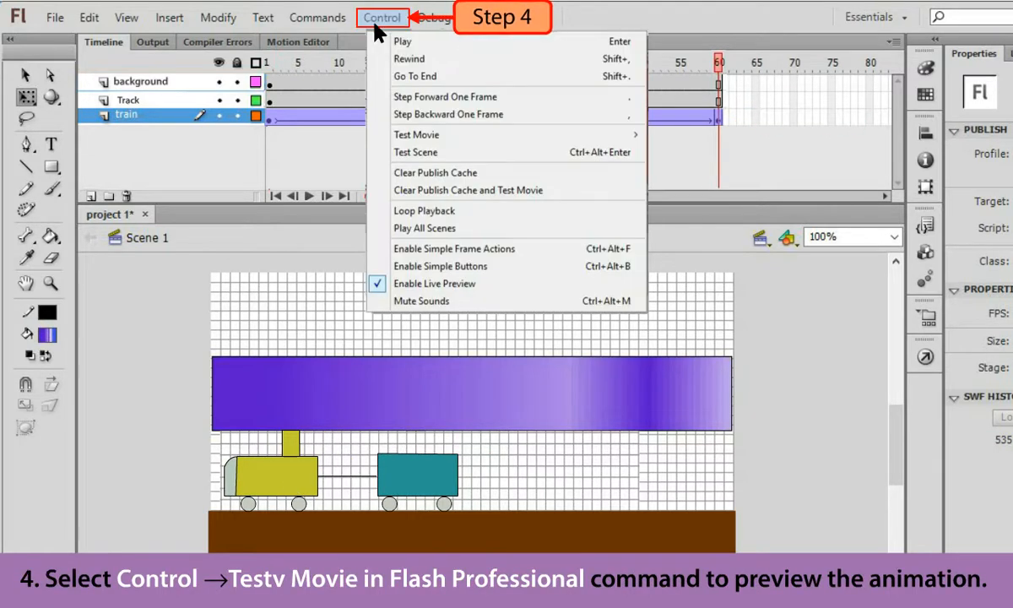
mouse_move(507, 135)
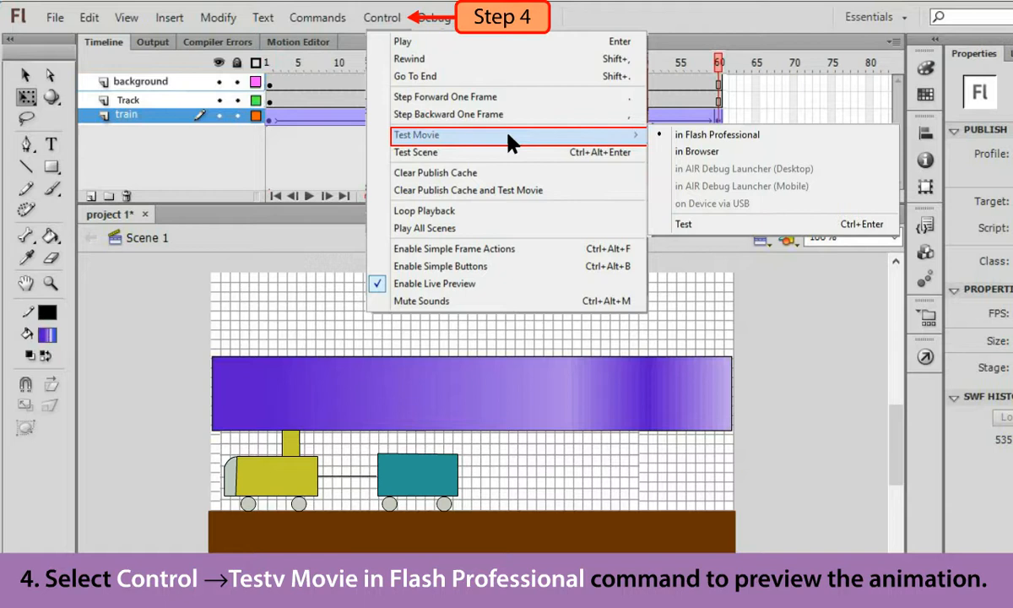
click(753, 135)
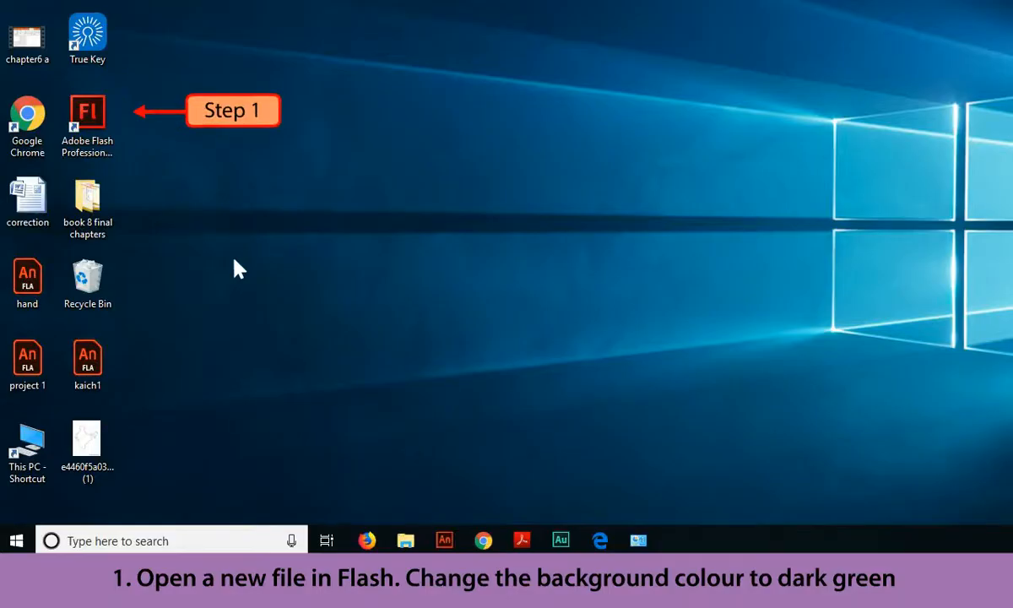
Step: Launch Adobe Flash Professional and set the text colour to green
click(115, 125)
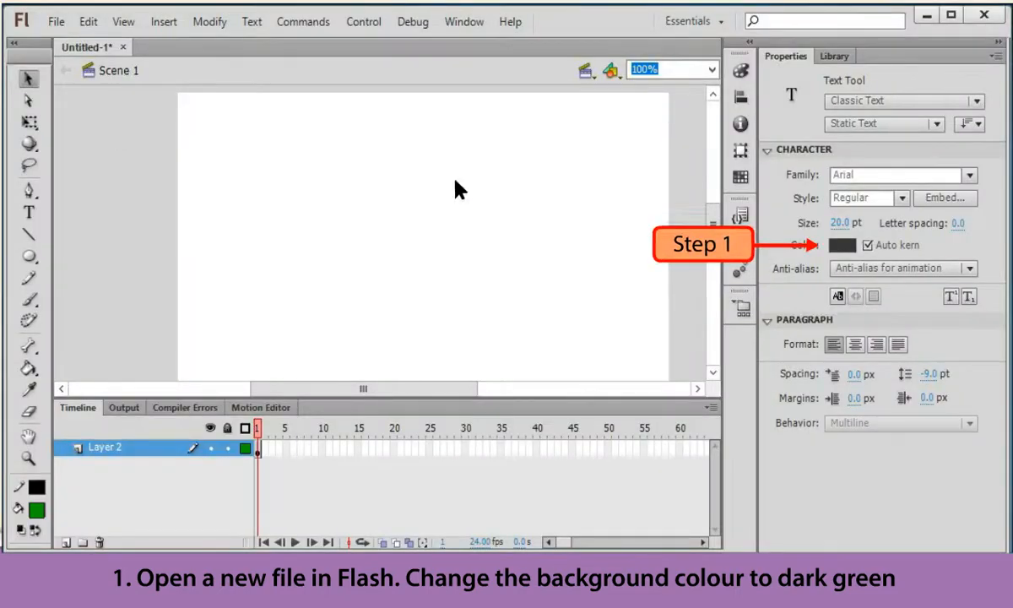
click(842, 243)
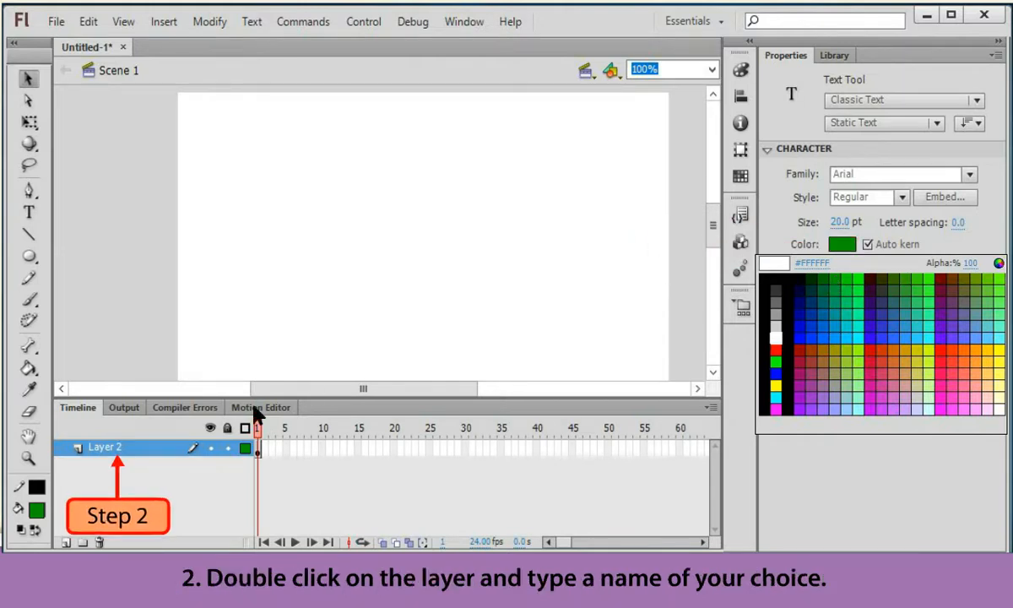
Step: Rename Layer 2 as text
double_click(137, 449)
text(text)
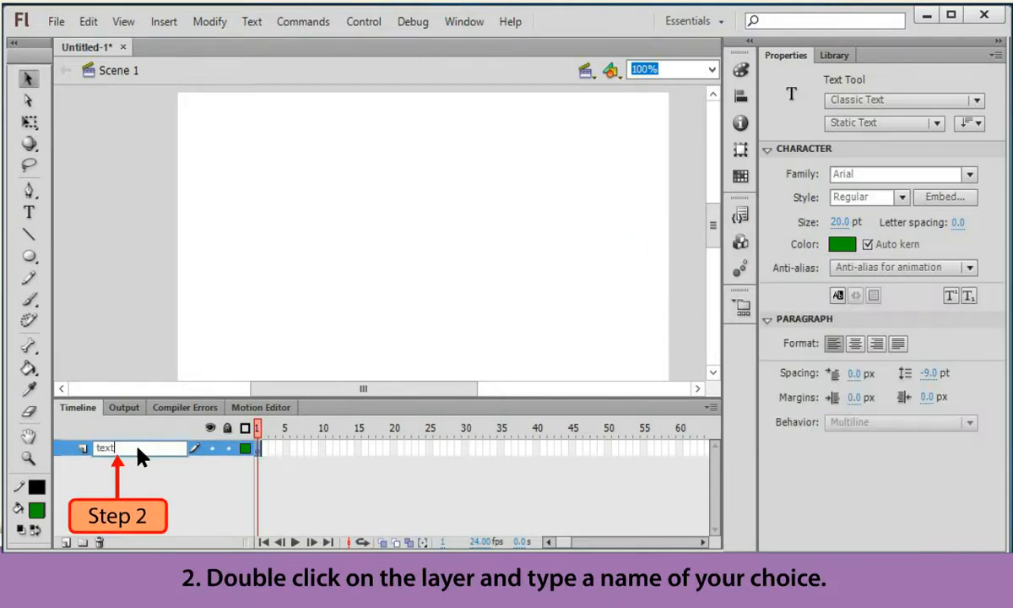
key(Return)
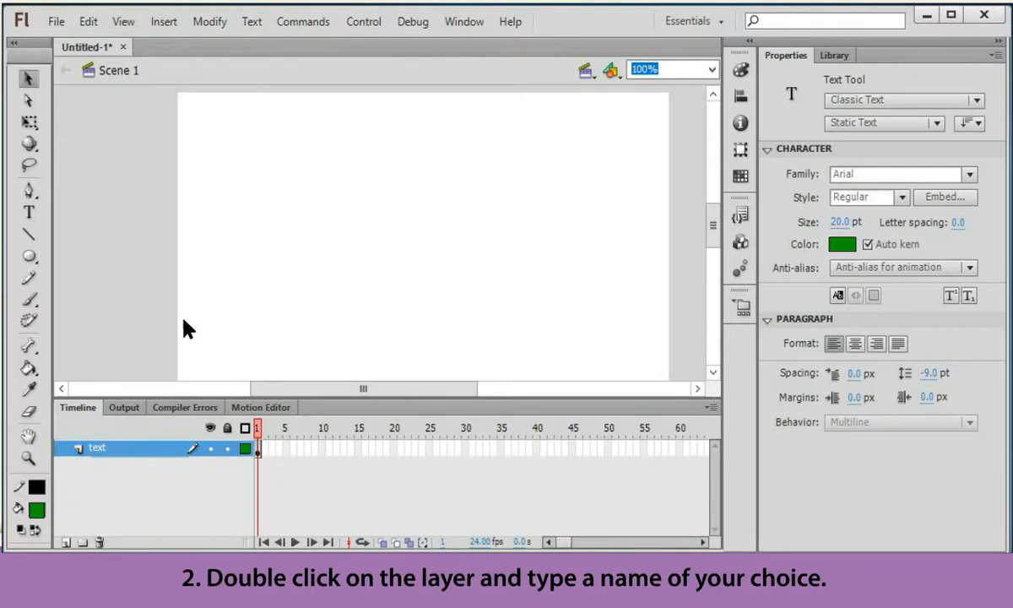
Step: Add the text "Test" in the upper part of the Stage with the Text Tool
click(29, 212)
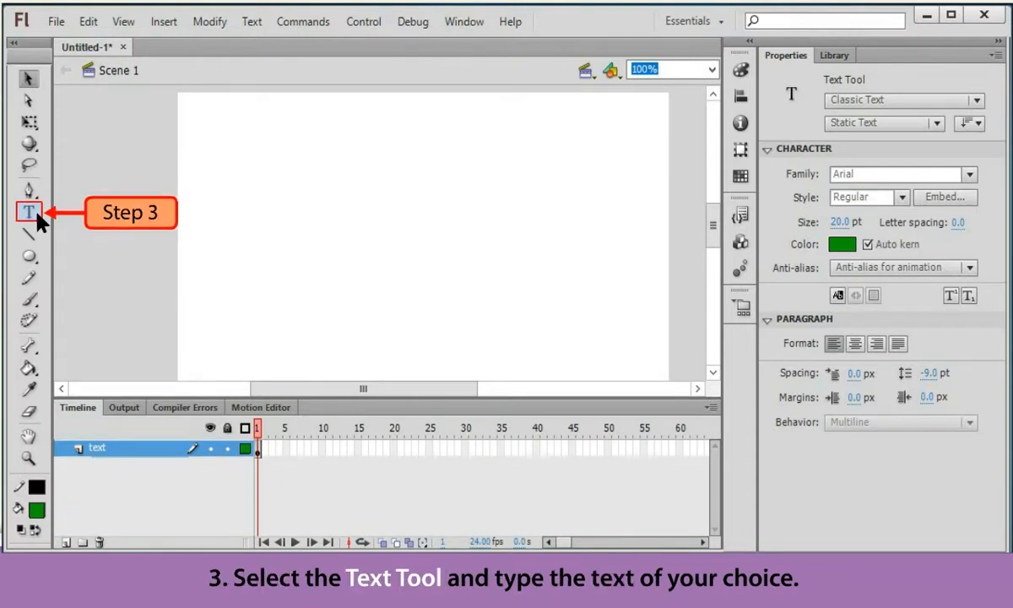
click(298, 150)
text(Test)
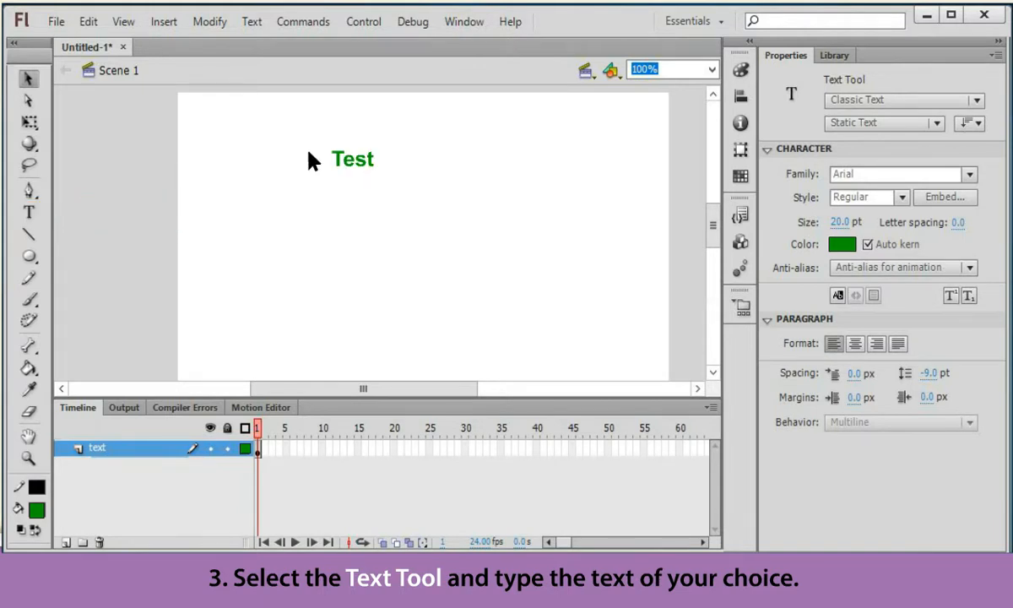
Step: Convert the "Test" text to a symbol and move it towards the upper-left of the Stage
click(354, 160)
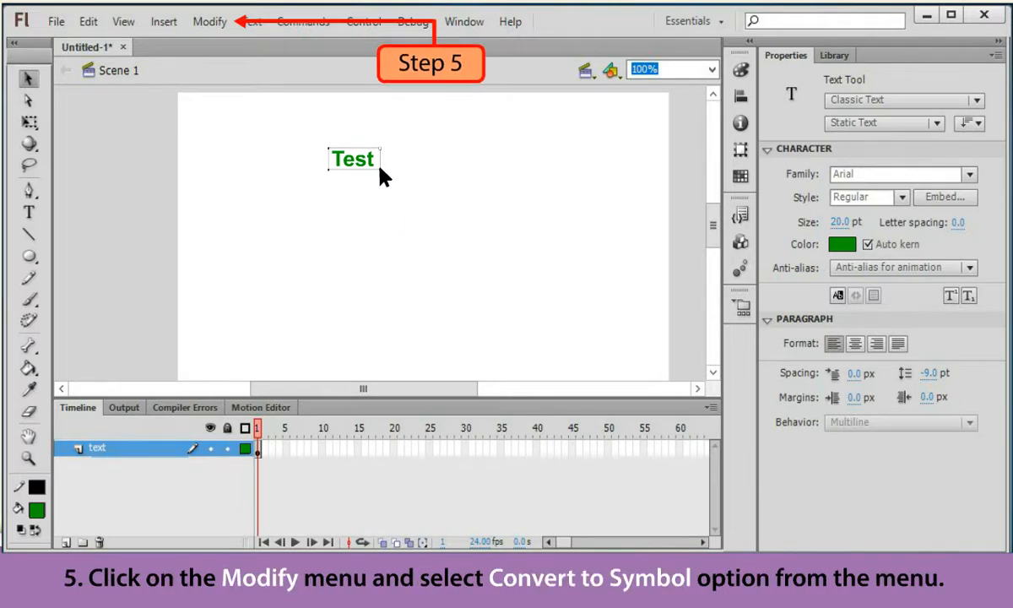
click(211, 21)
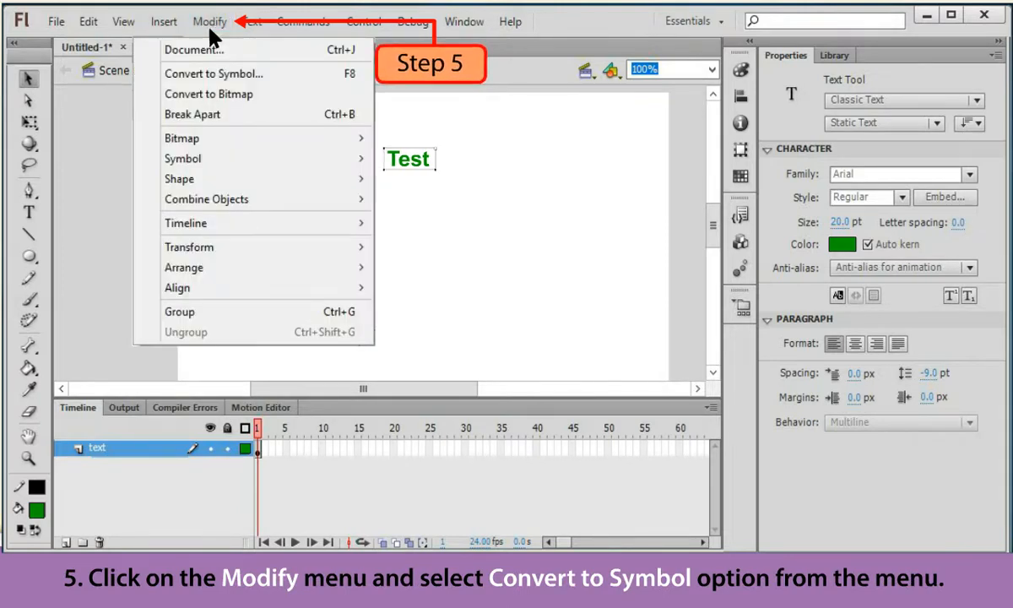
click(189, 74)
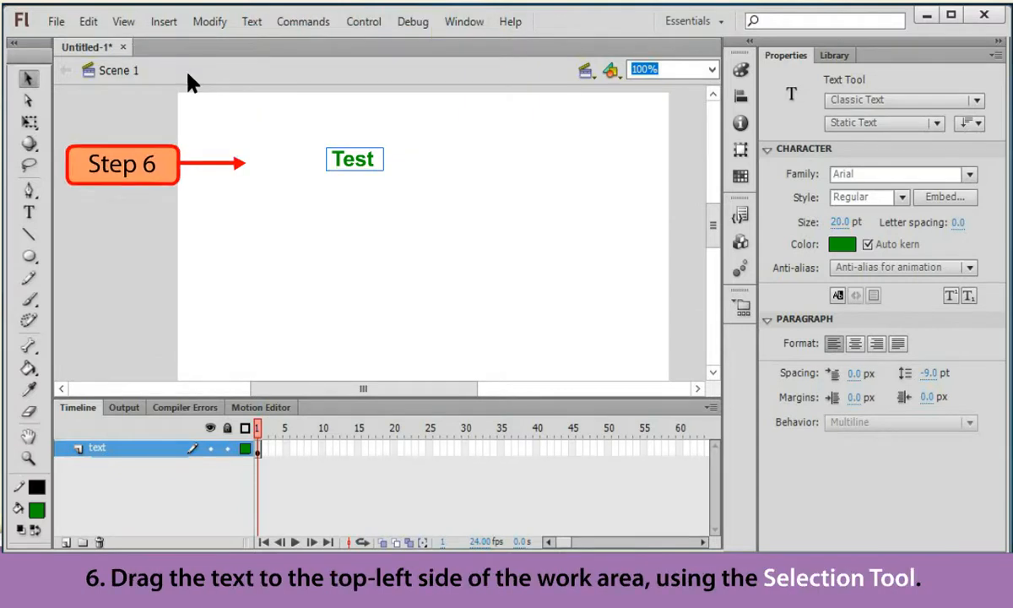
click(29, 77)
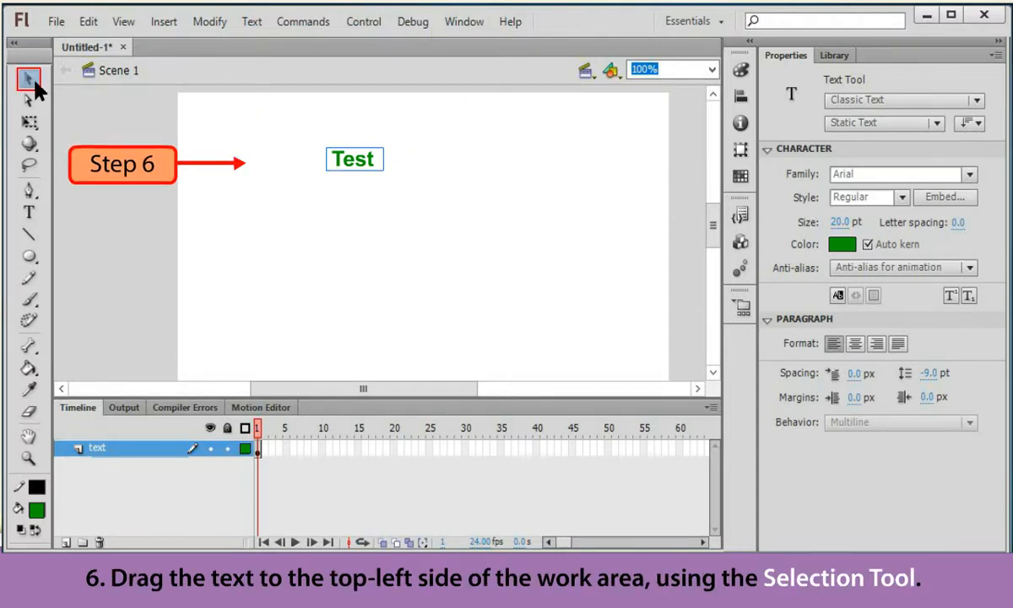
drag(353, 168, 282, 169)
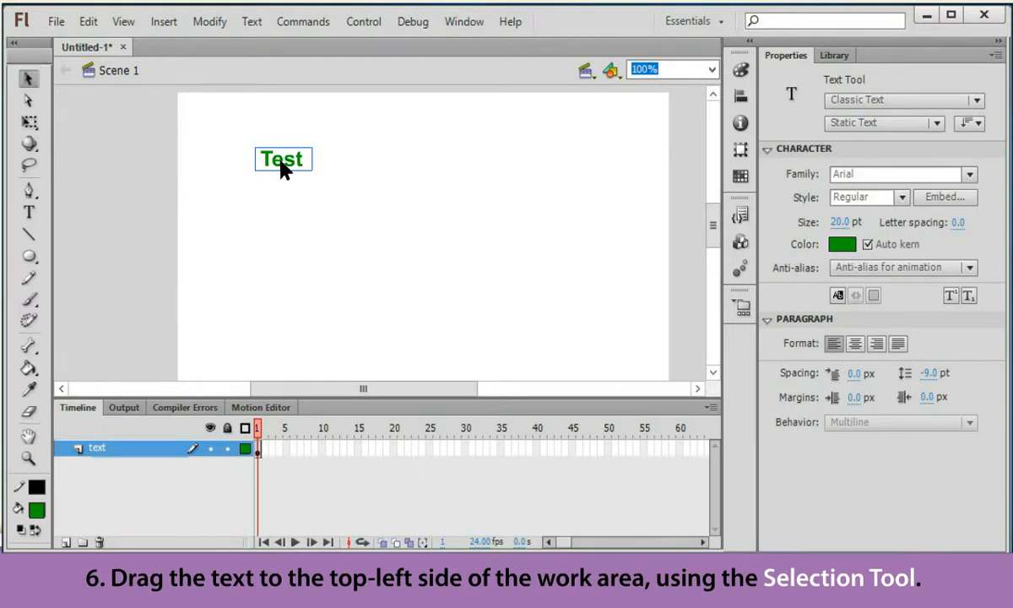
Step: Create a motion tween for the "Test" symbol and move it towards the Stage's lower-right corner at frame 40
right_click(250, 218)
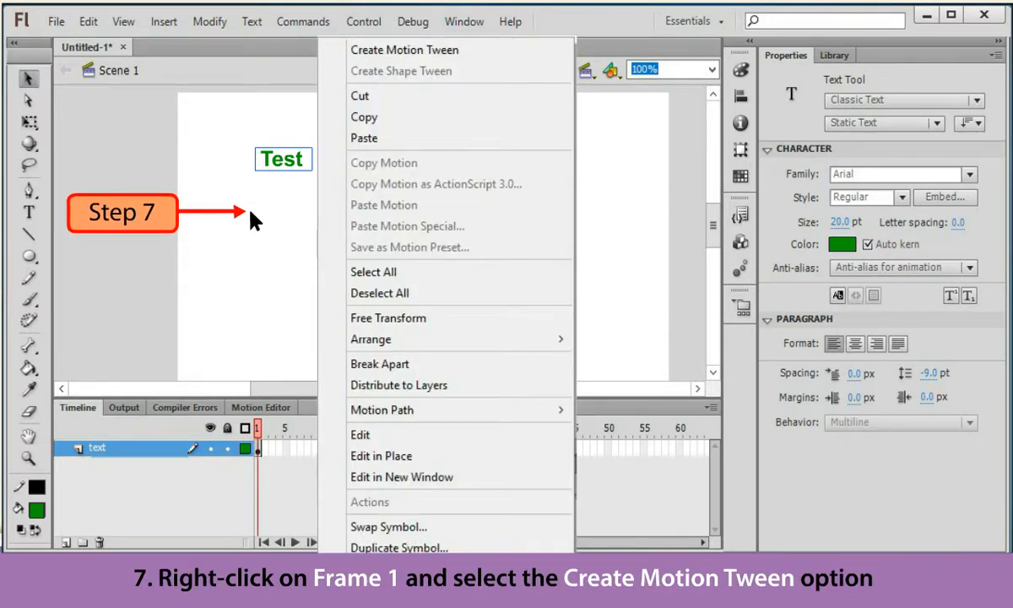
click(431, 54)
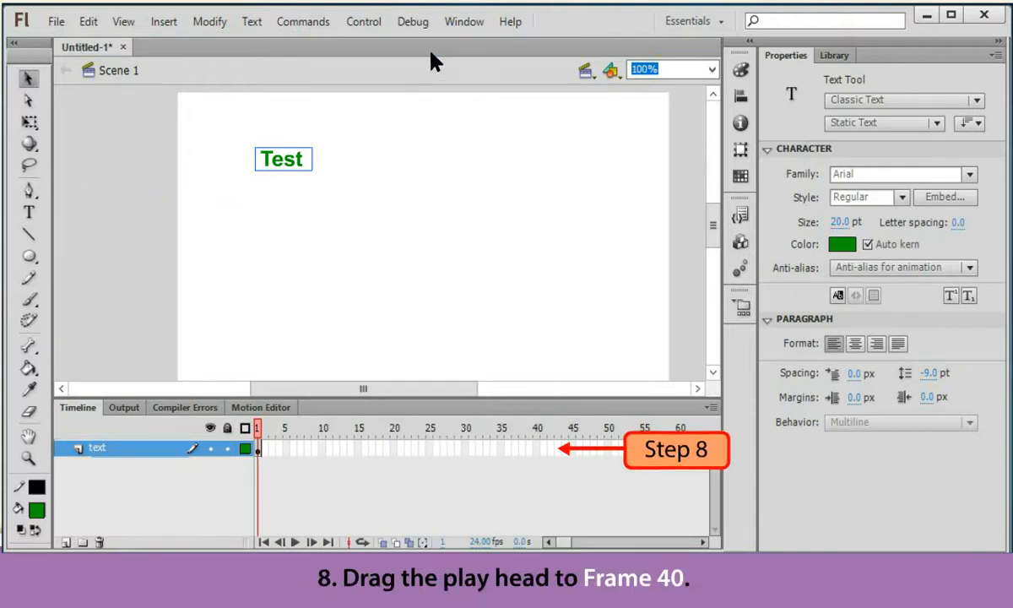
click(543, 450)
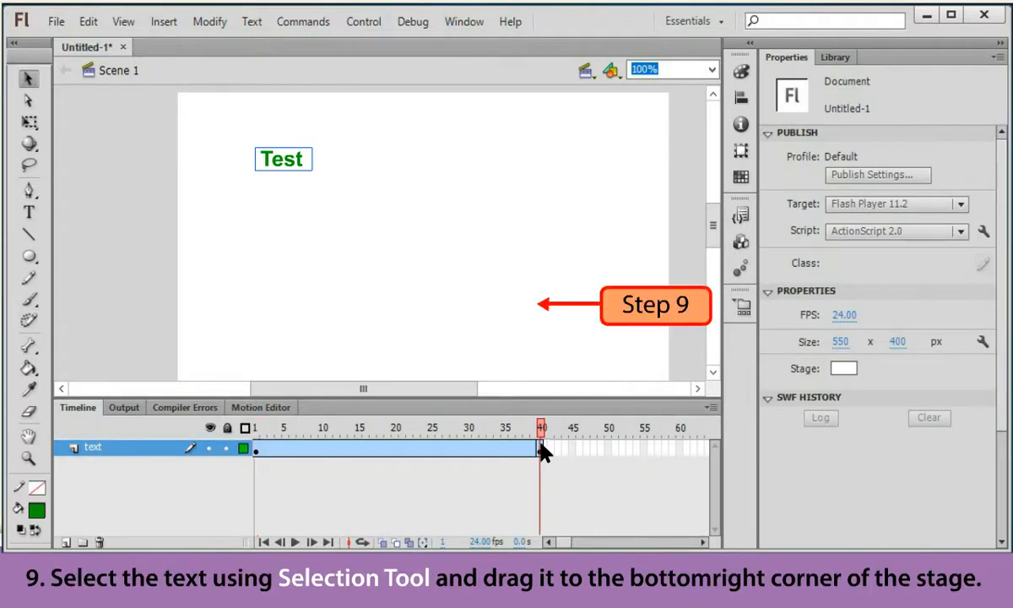
click(28, 81)
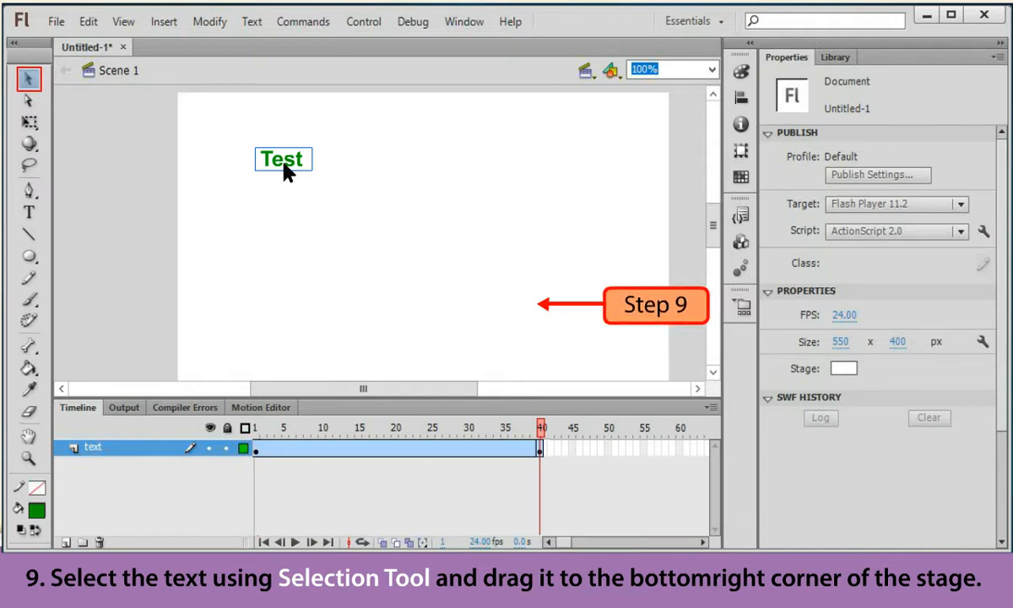
drag(285, 167, 513, 307)
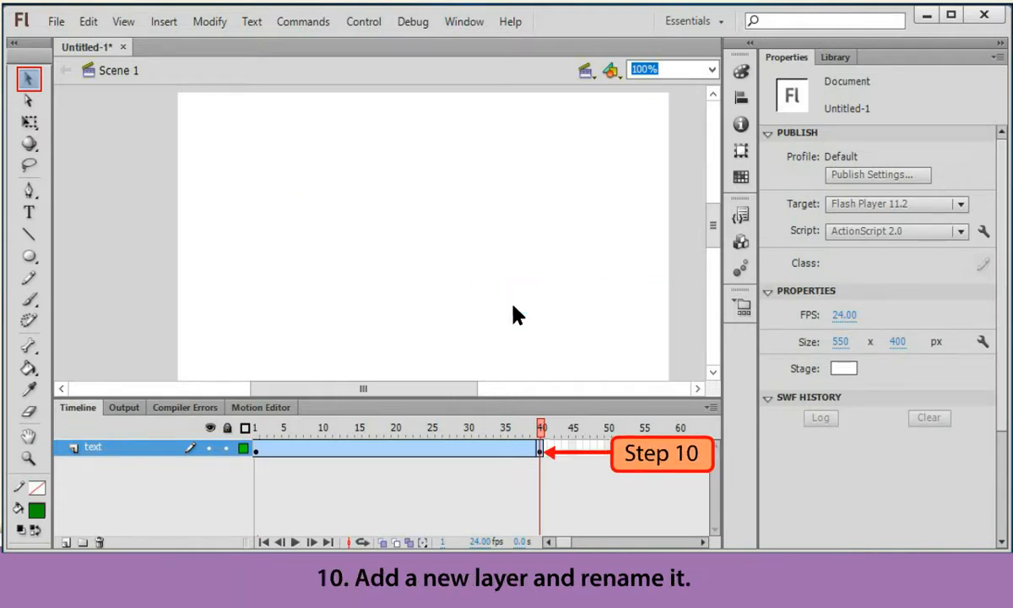
Step: Add a new layer named oval above the text layer
click(67, 542)
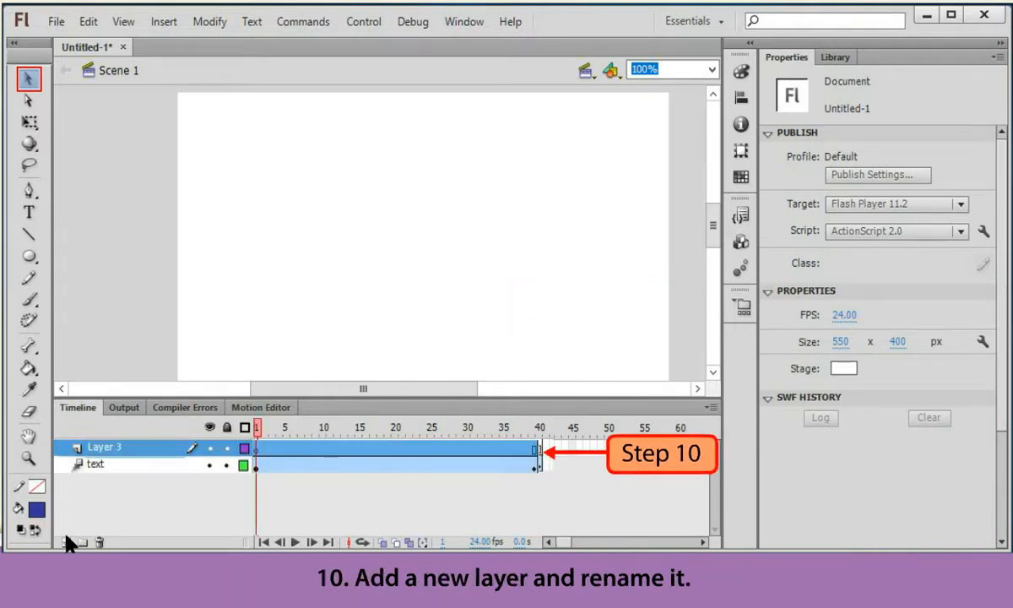
double_click(113, 448)
text(oval)
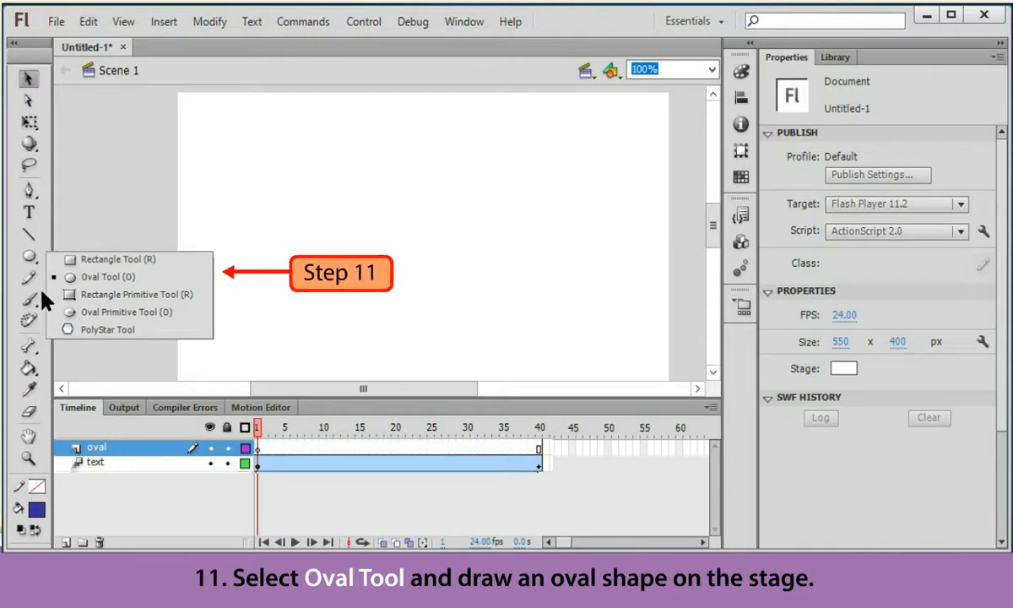
Step: Draw a blue oval in the upper part of the Stage and turn the oval layer into a mask
click(188, 276)
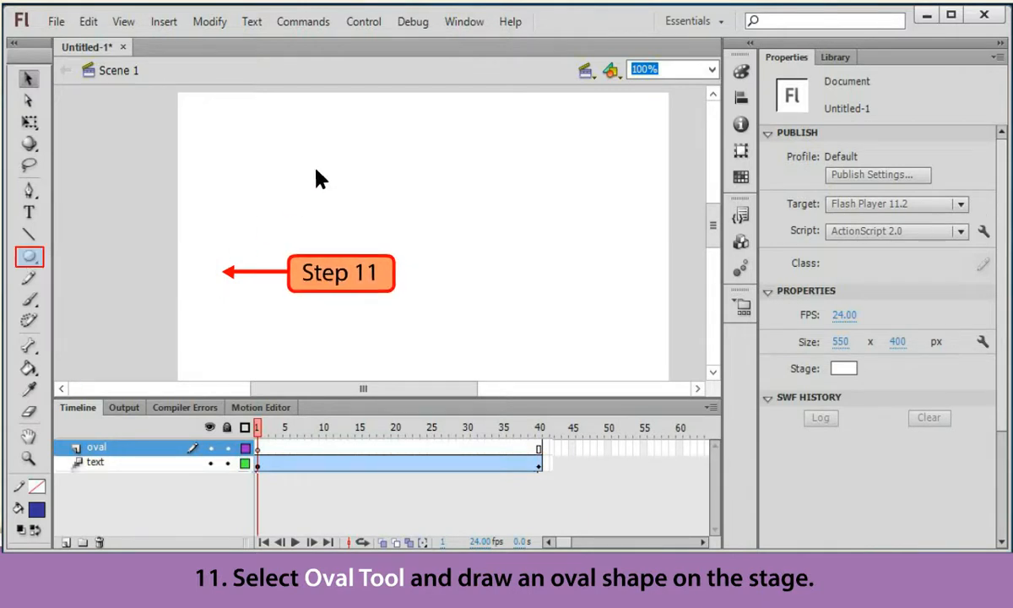
drag(288, 128, 465, 209)
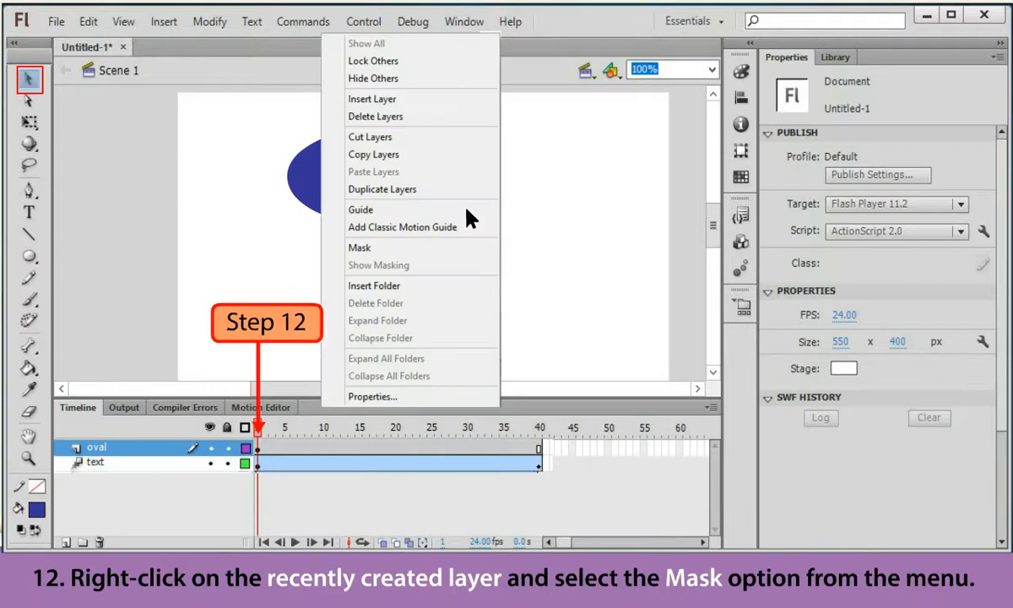
click(388, 246)
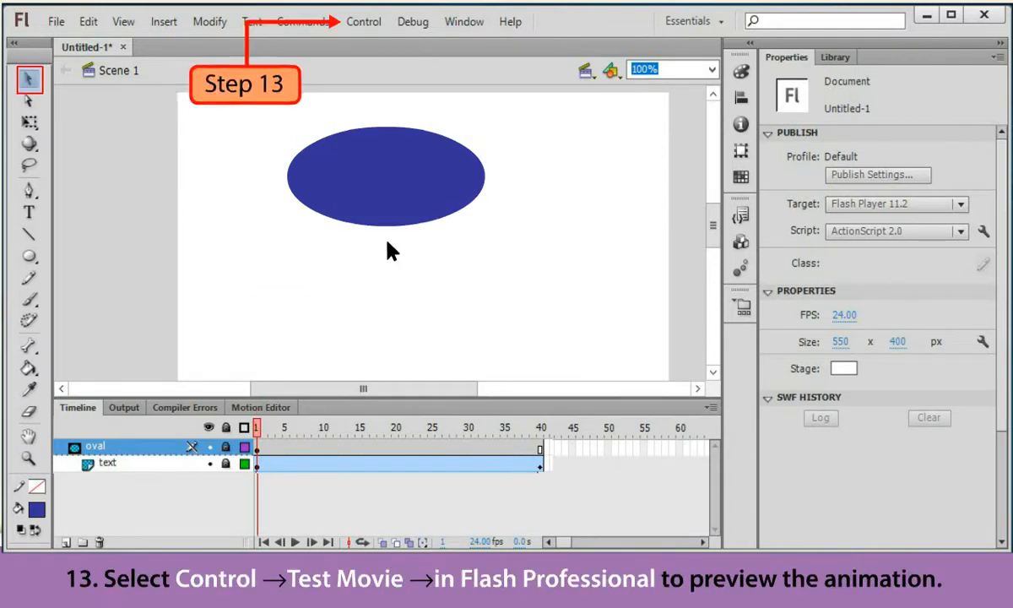
Step: Preview the masked text animation by testing the movie in Flash Professional
click(363, 22)
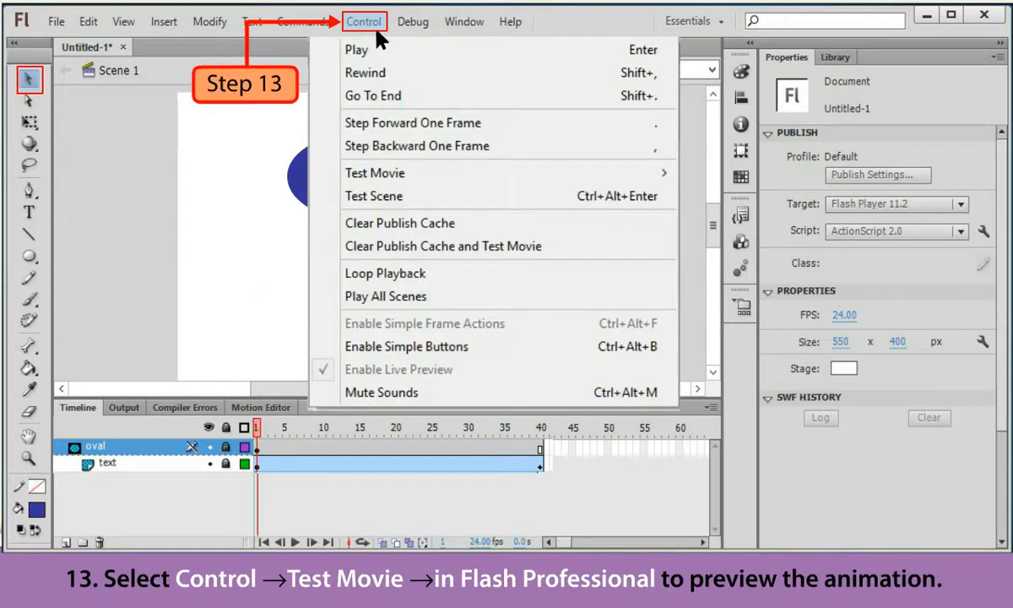
mouse_move(442, 175)
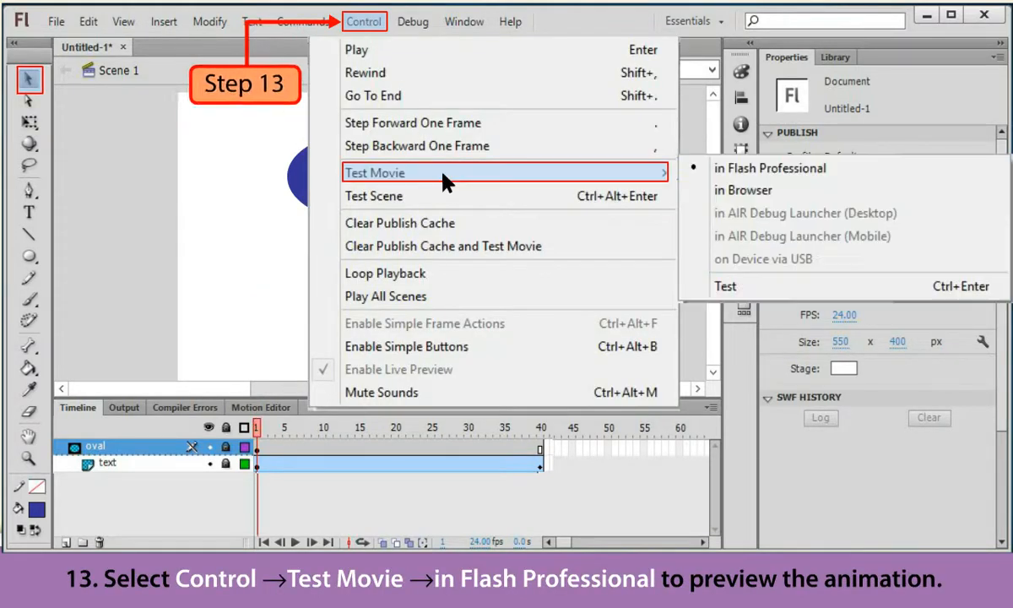
click(824, 168)
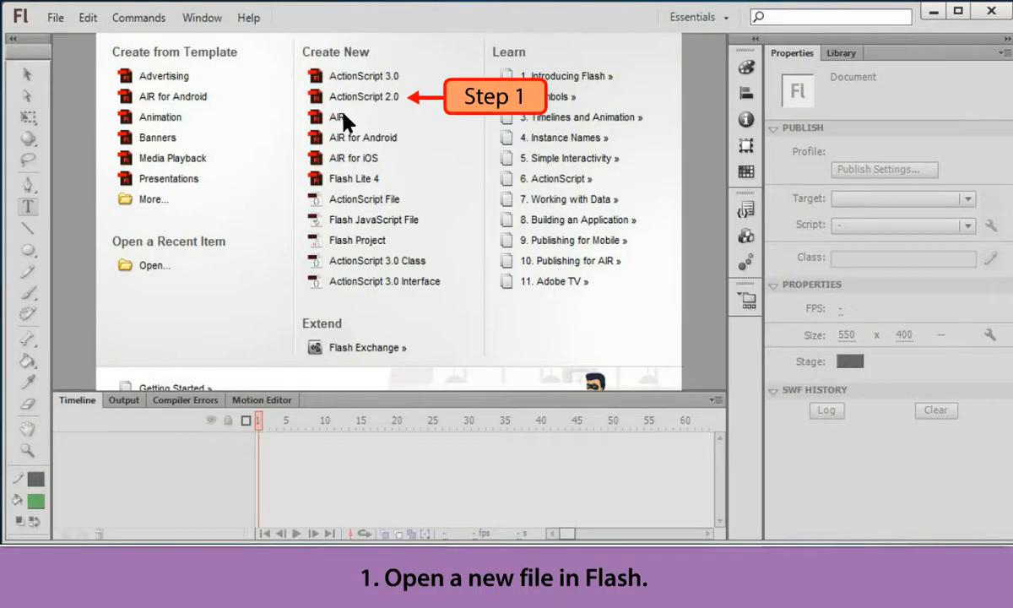
Step: Create an ActionScript 2.0 document and import the JPEG starting with s-main-1ba0d447 from Downloads to the Stage
click(361, 97)
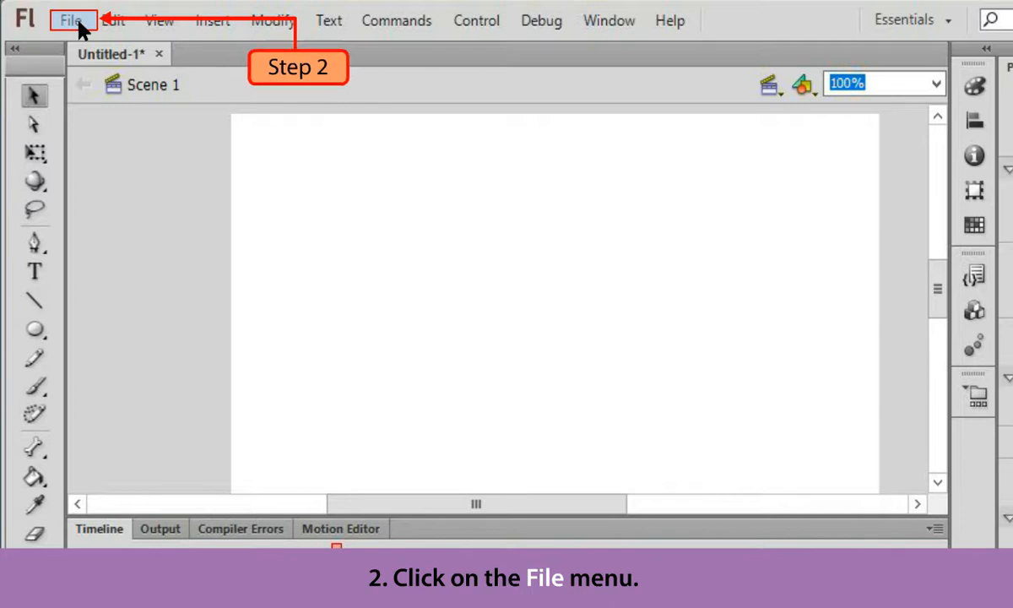
click(80, 24)
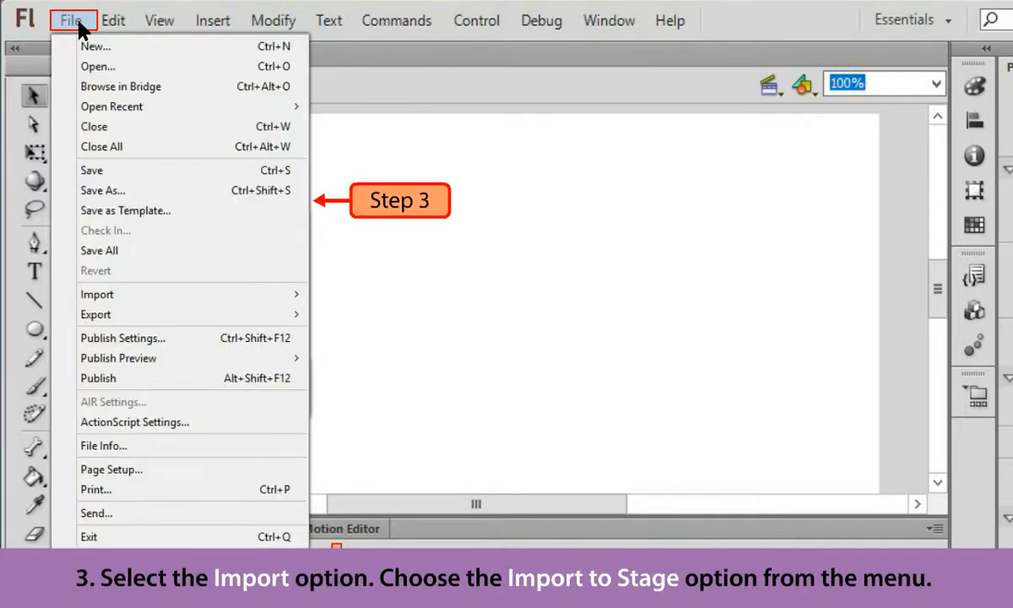
click(292, 293)
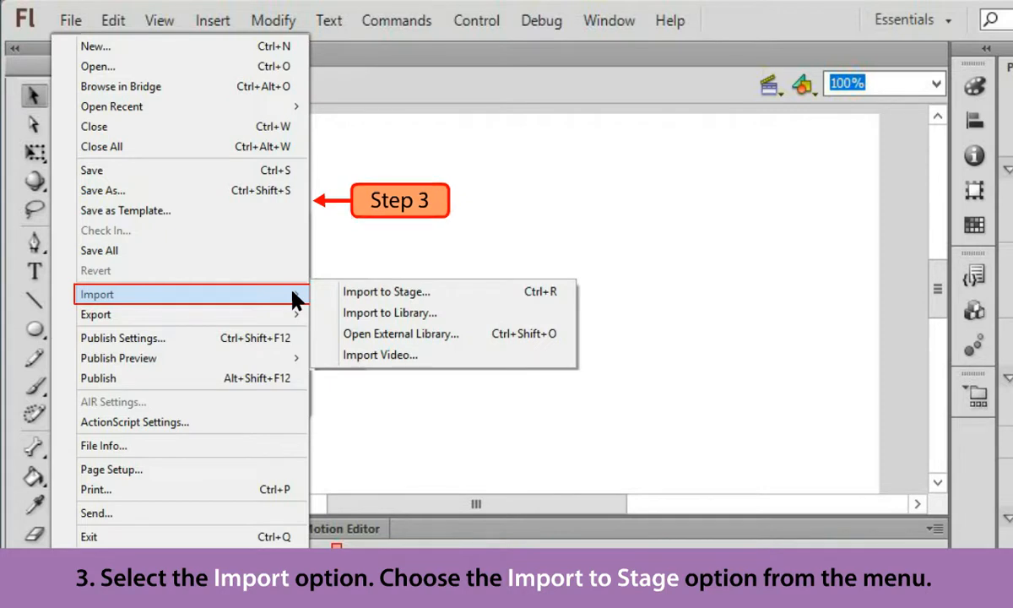
click(410, 292)
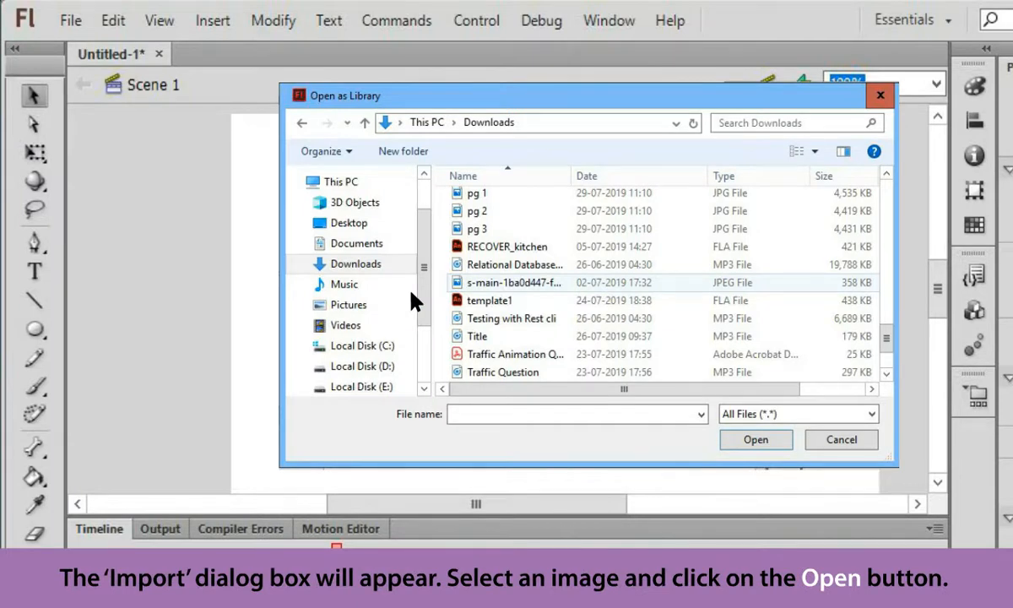
click(522, 286)
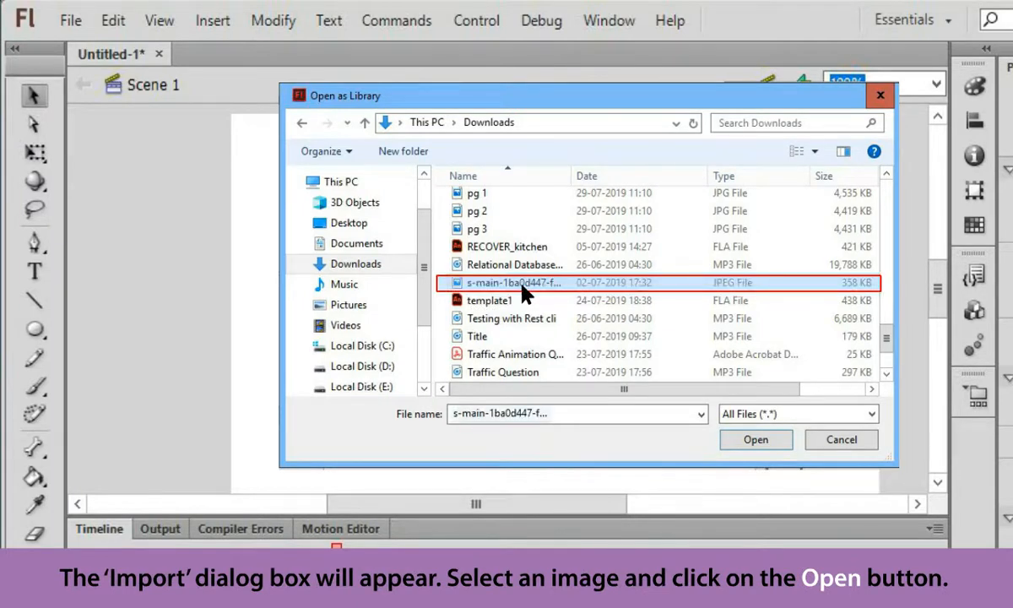
click(781, 439)
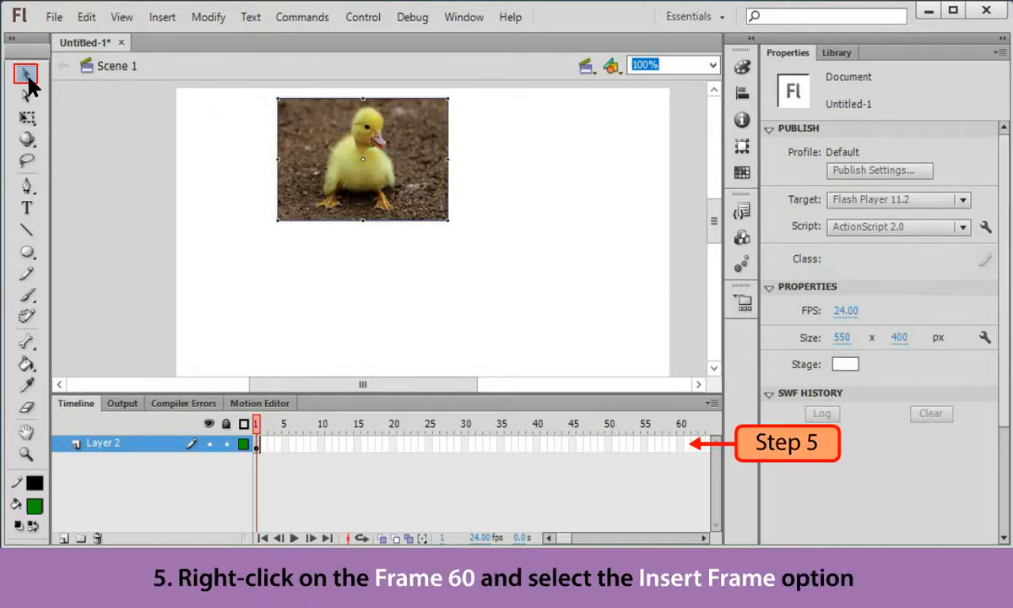
Step: Extend the duckling image layer by inserting a frame at frame 60
click(678, 444)
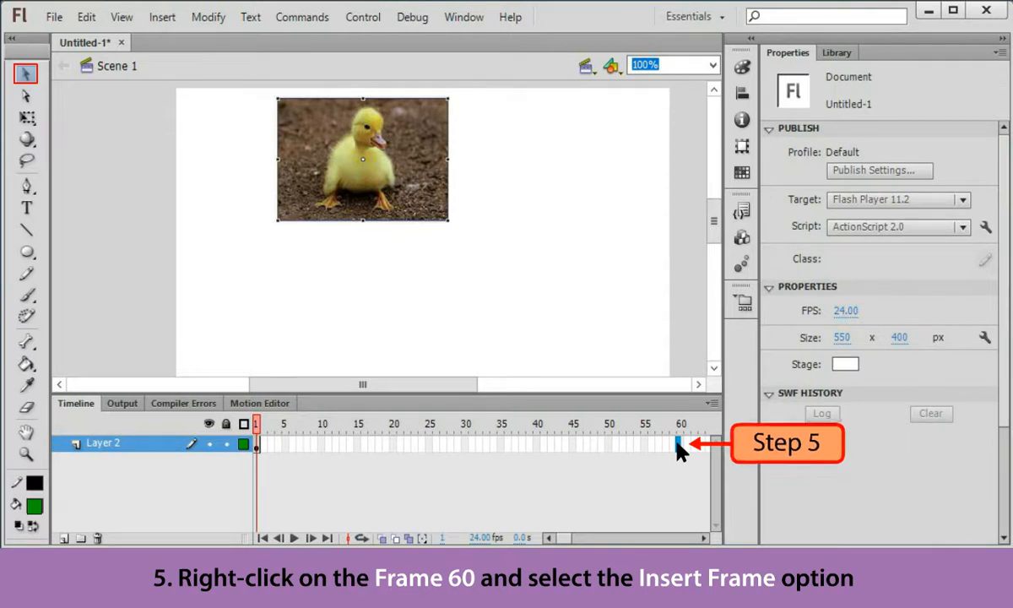
right_click(681, 450)
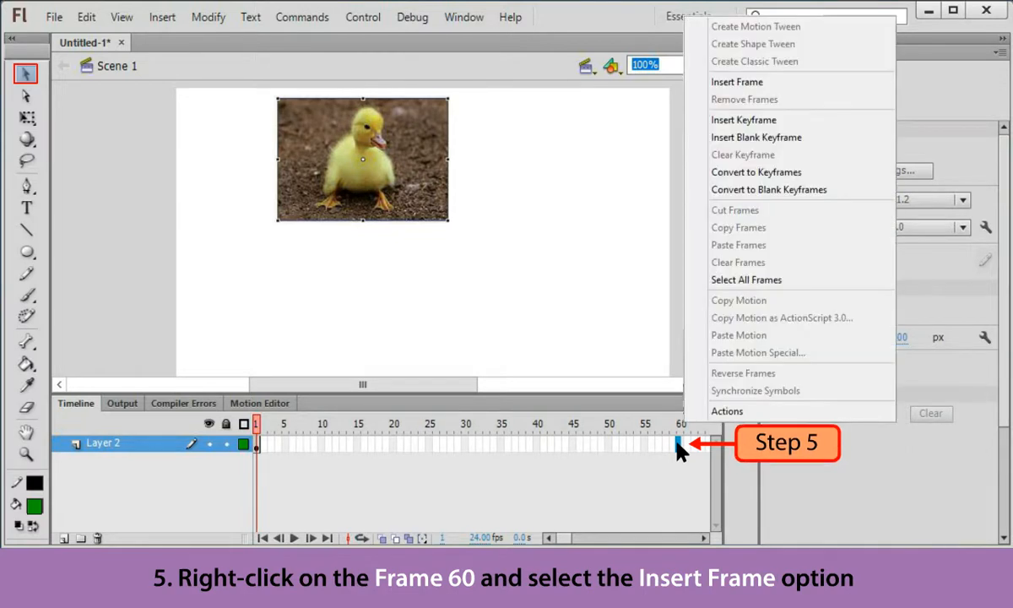
click(747, 125)
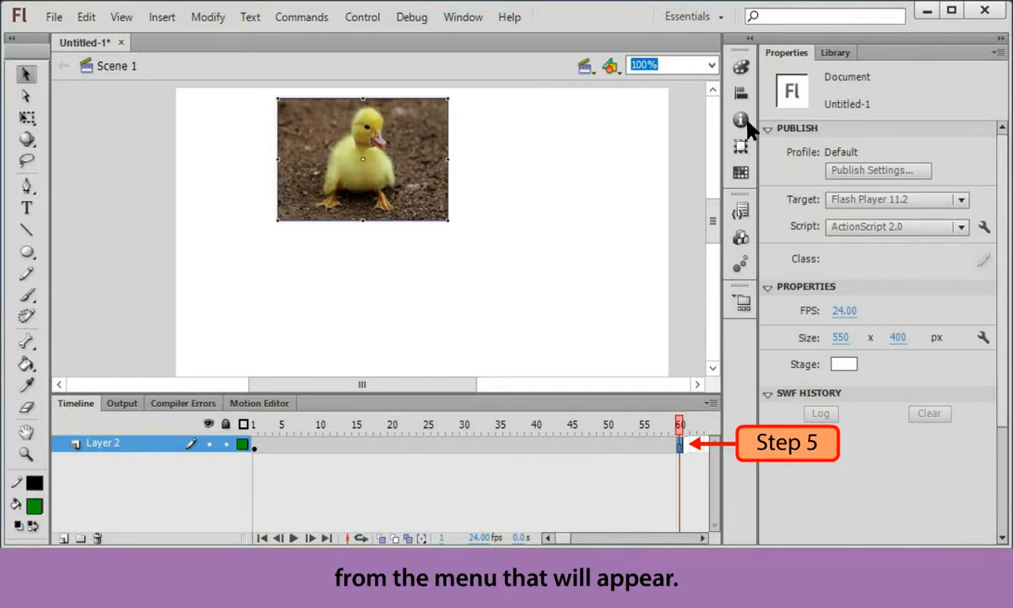
Step: Rename the layer holding the duckling image as beauty
double_click(103, 444)
text(beauty)
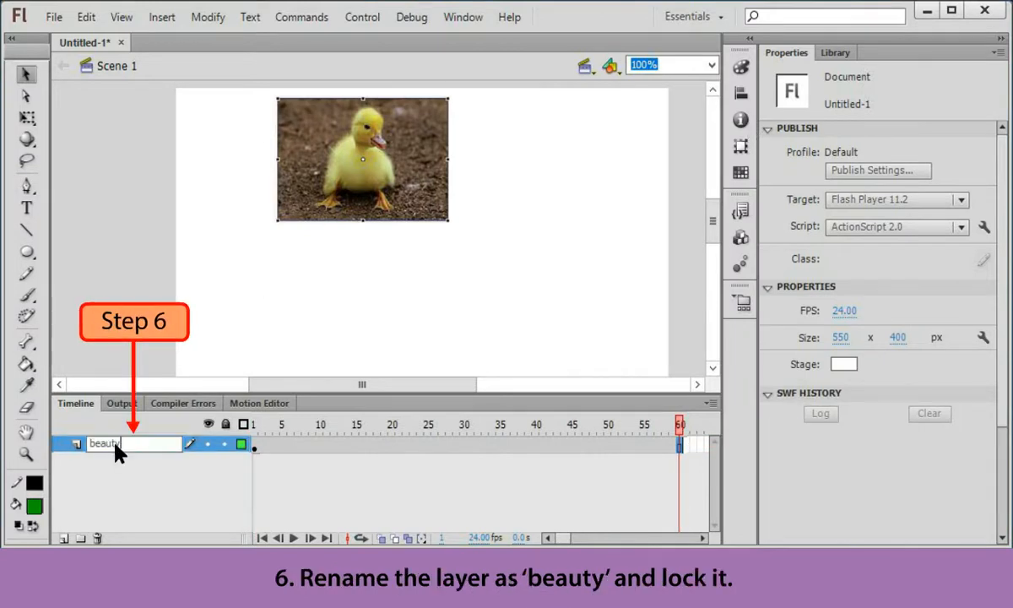
key(Return)
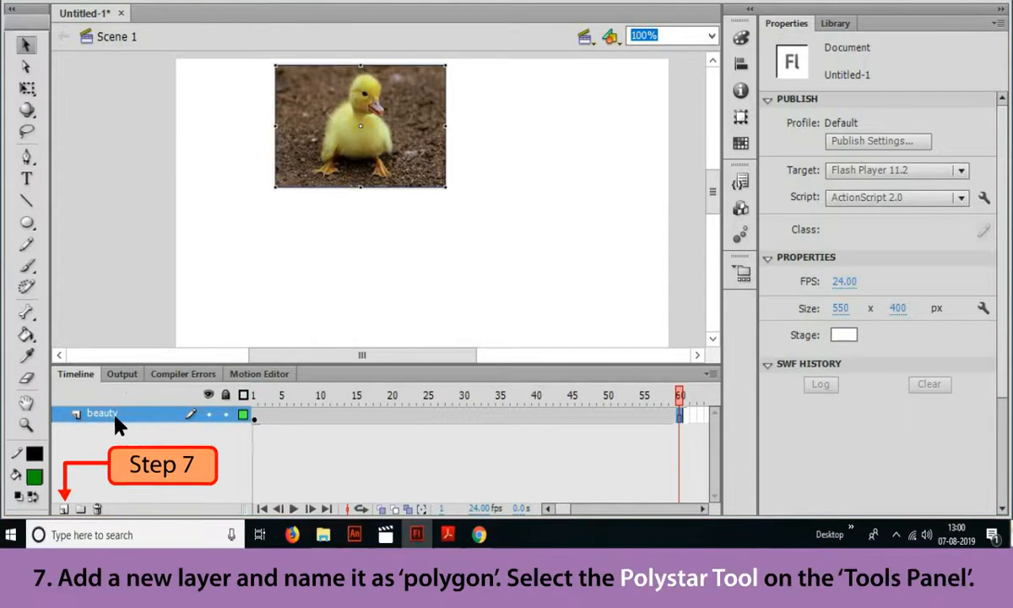
Step: Add a new layer named polygen above the beauty layer
click(63, 508)
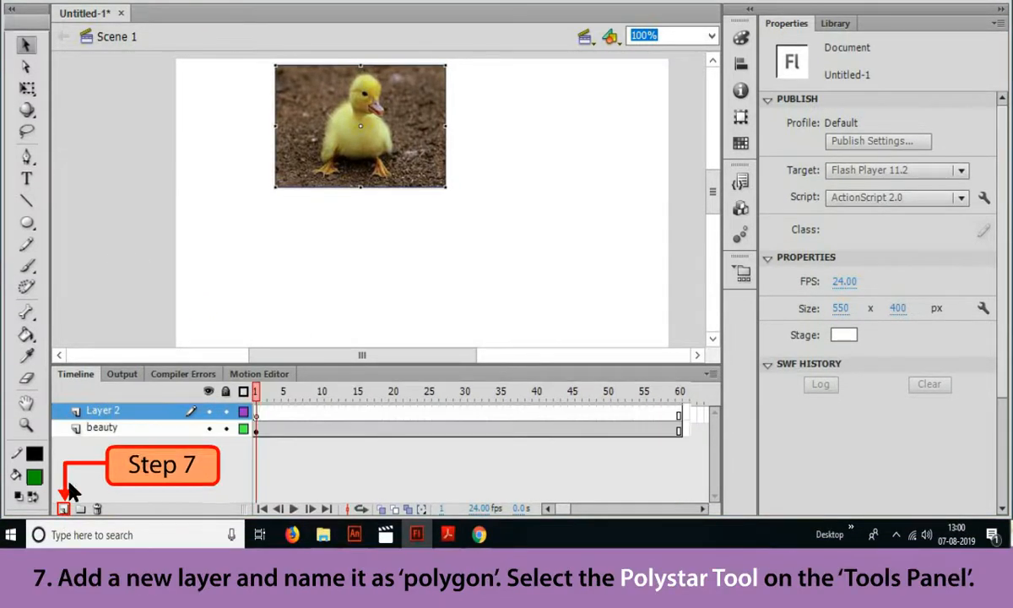
double_click(124, 413)
text(polygon)
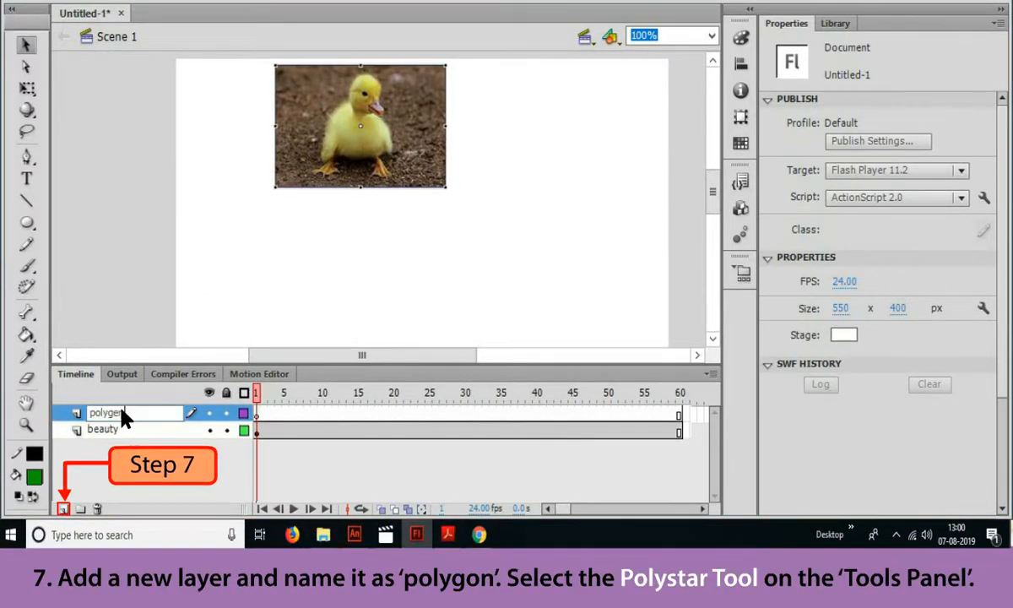
key(Return)
Step: Draw a five-sided polygon over the centre of the duckling image with the PolyStar Tool and fill it with brown
click(27, 221)
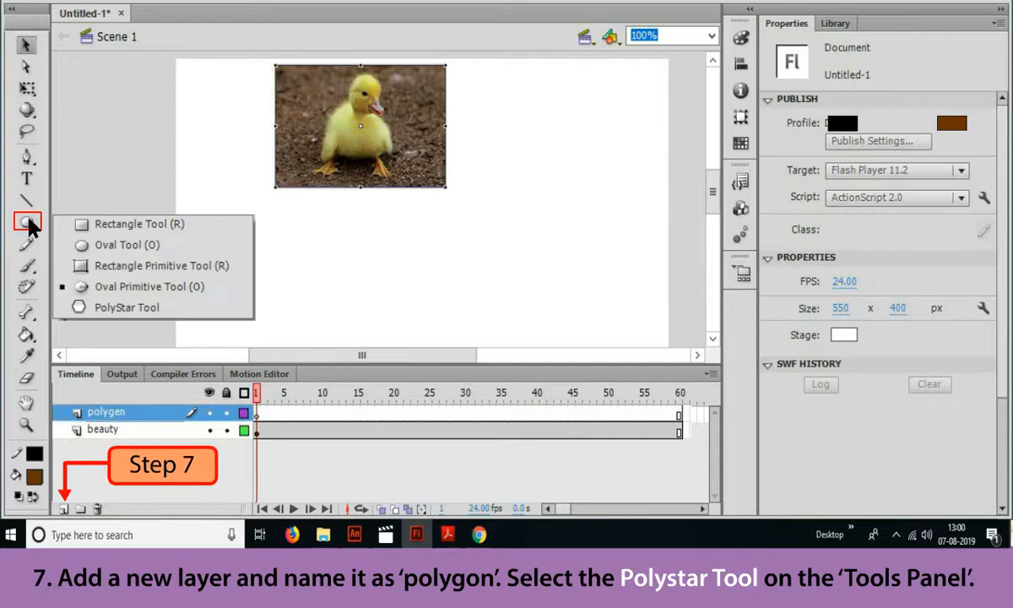
click(157, 309)
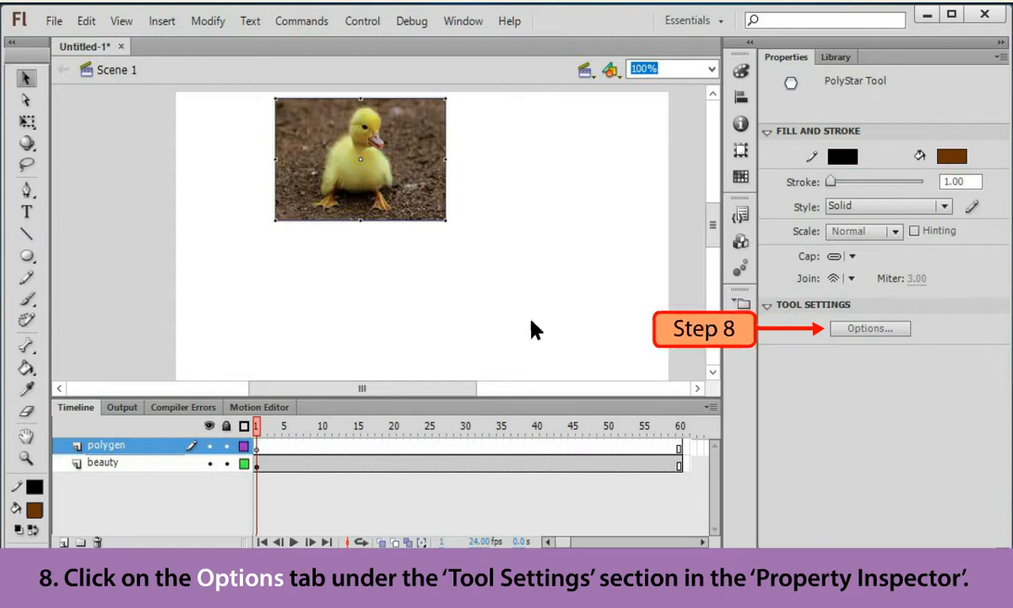
click(853, 334)
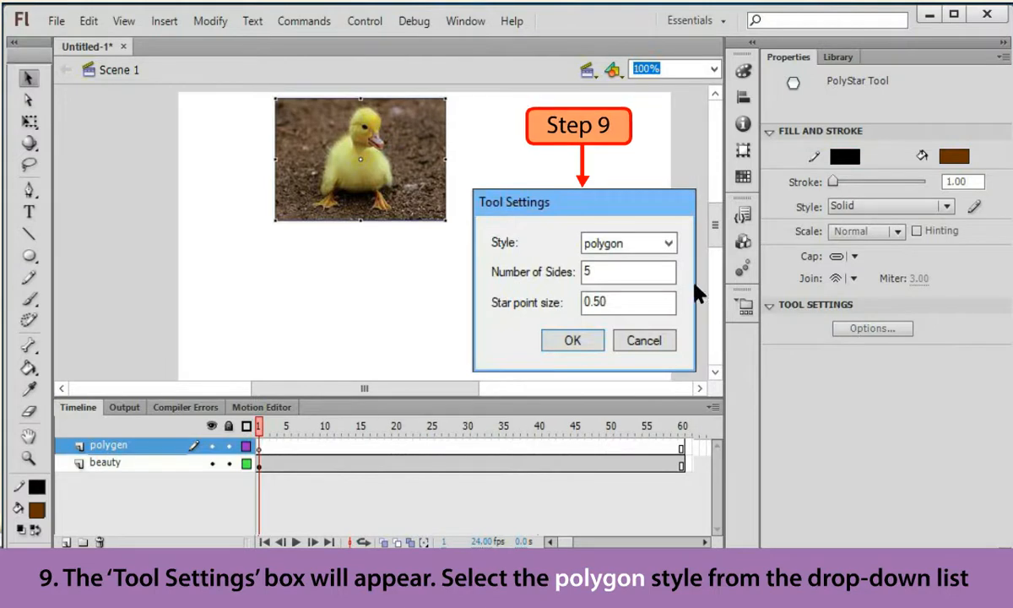
click(646, 244)
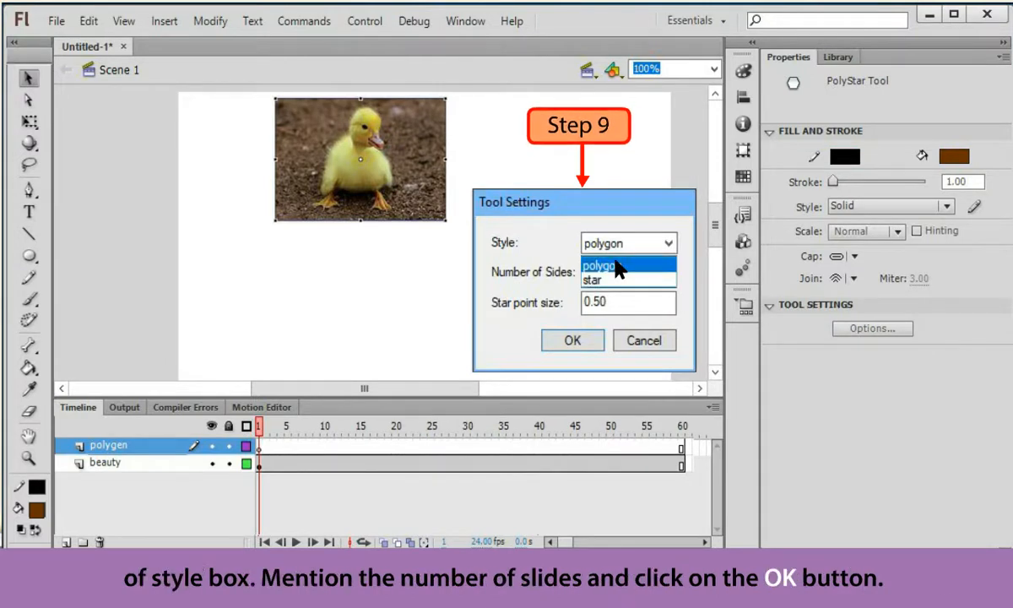
click(618, 266)
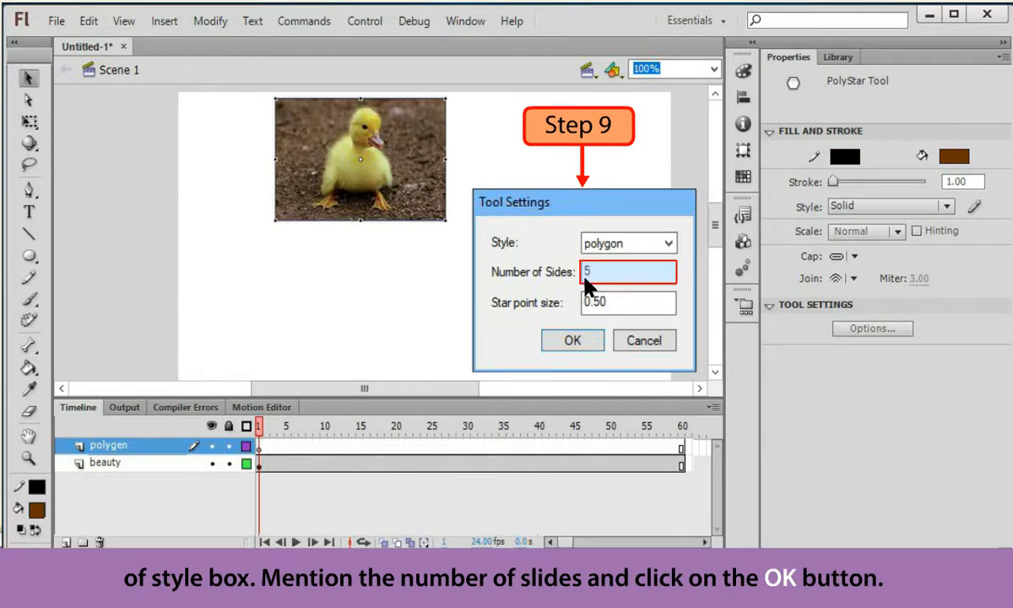
click(568, 341)
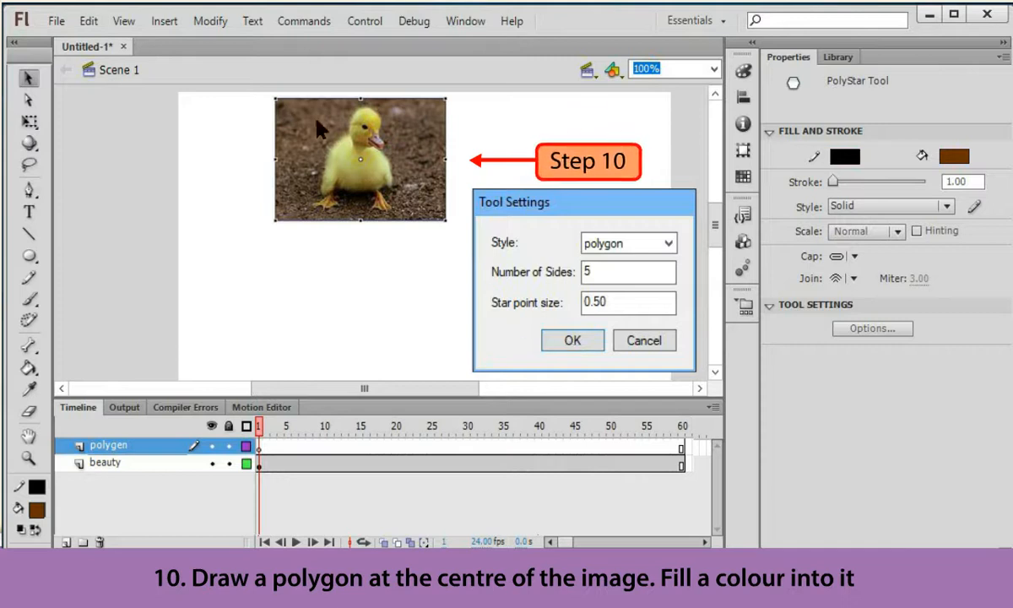
drag(317, 119, 404, 176)
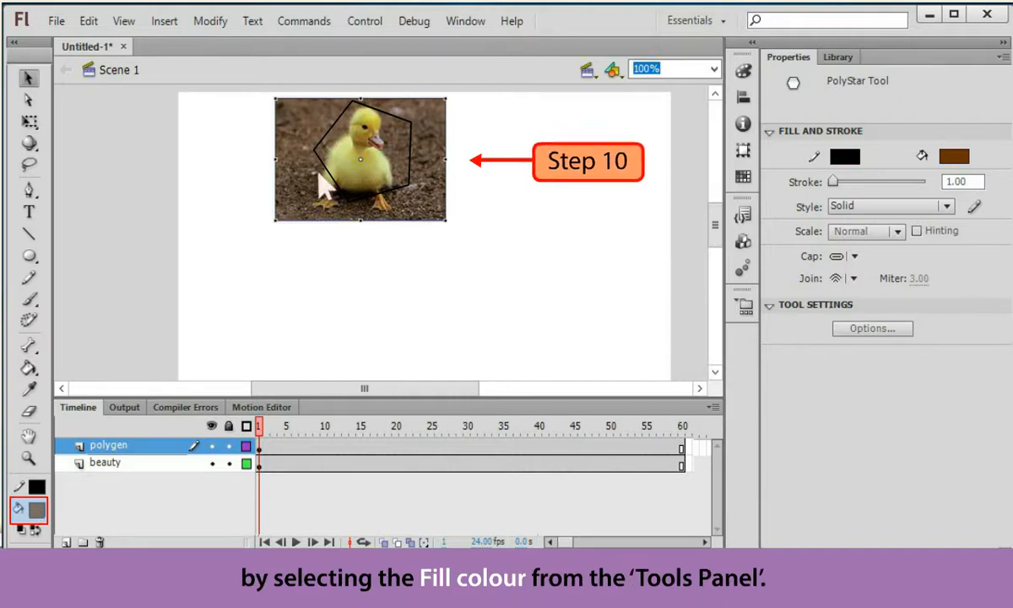
click(334, 155)
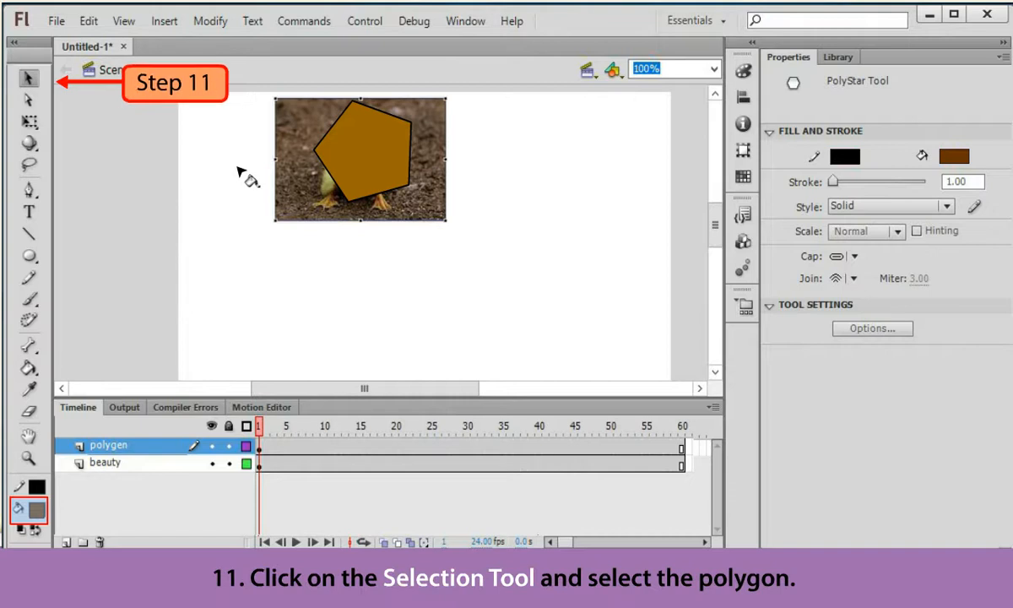
Step: Convert the brown polygon into a Graphic symbol named Symbol 1
click(28, 77)
click(355, 147)
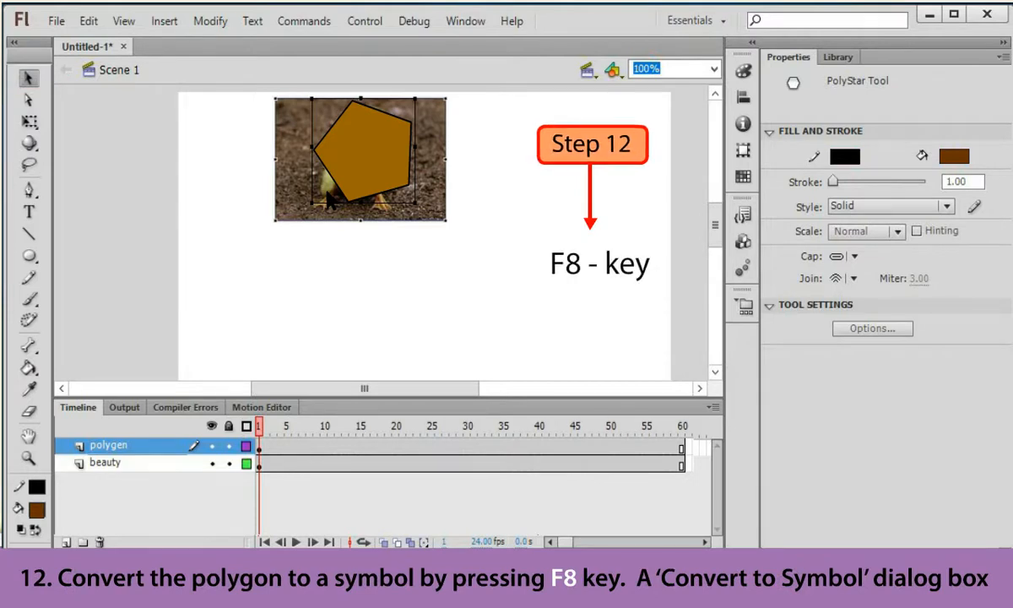
key(F8)
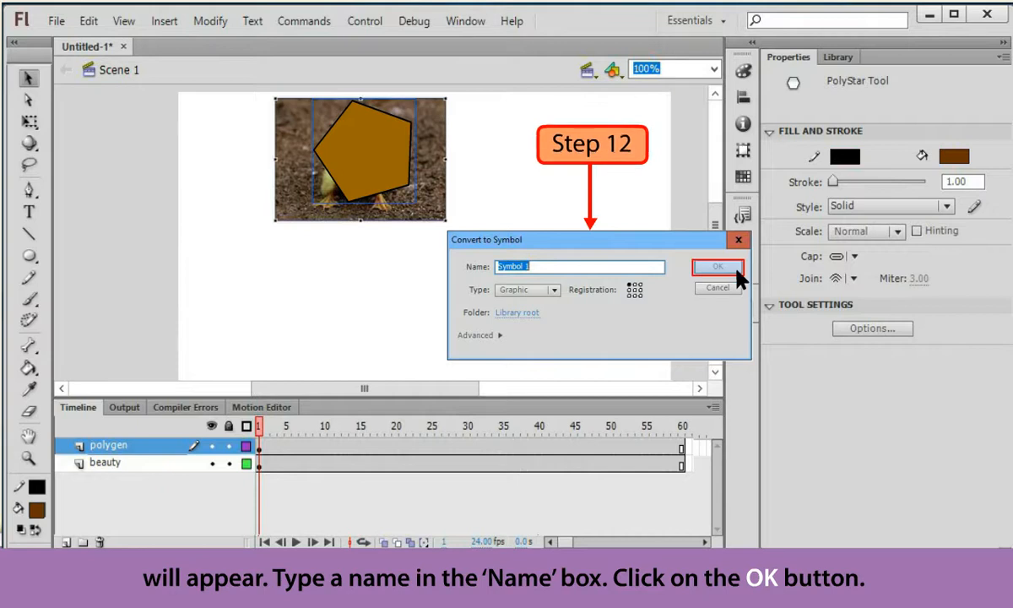
click(709, 268)
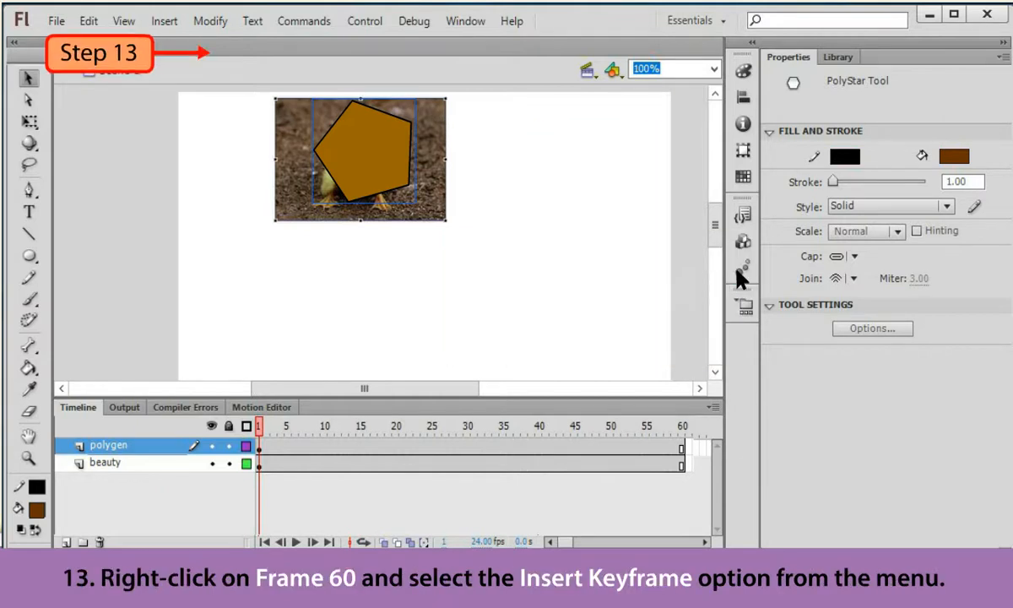
Step: Insert a keyframe at frame 60 of the polygen layer and create a classic tween with CW rotation between frames 1 and 60
right_click(682, 445)
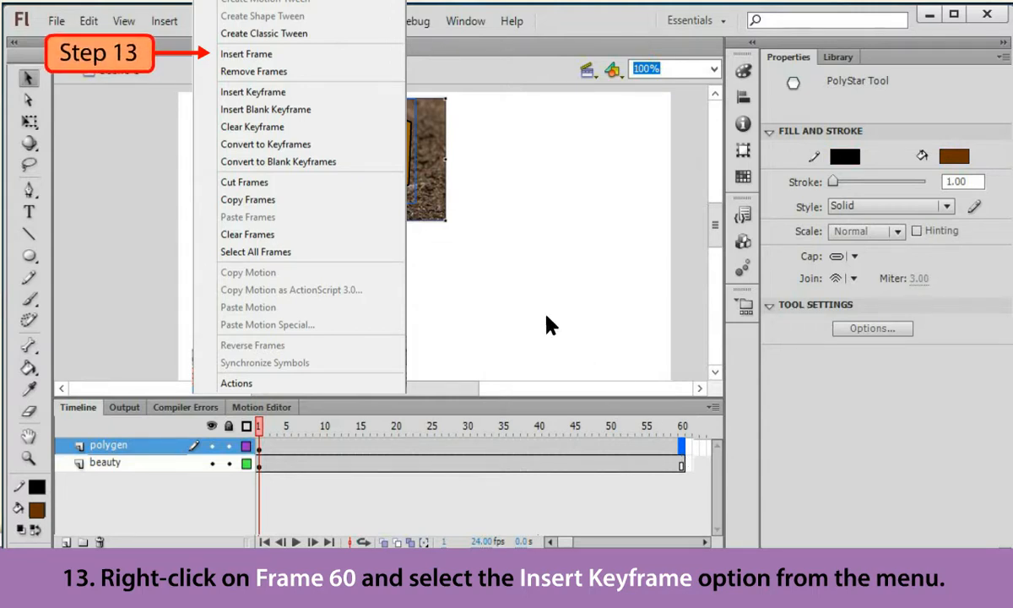
click(276, 54)
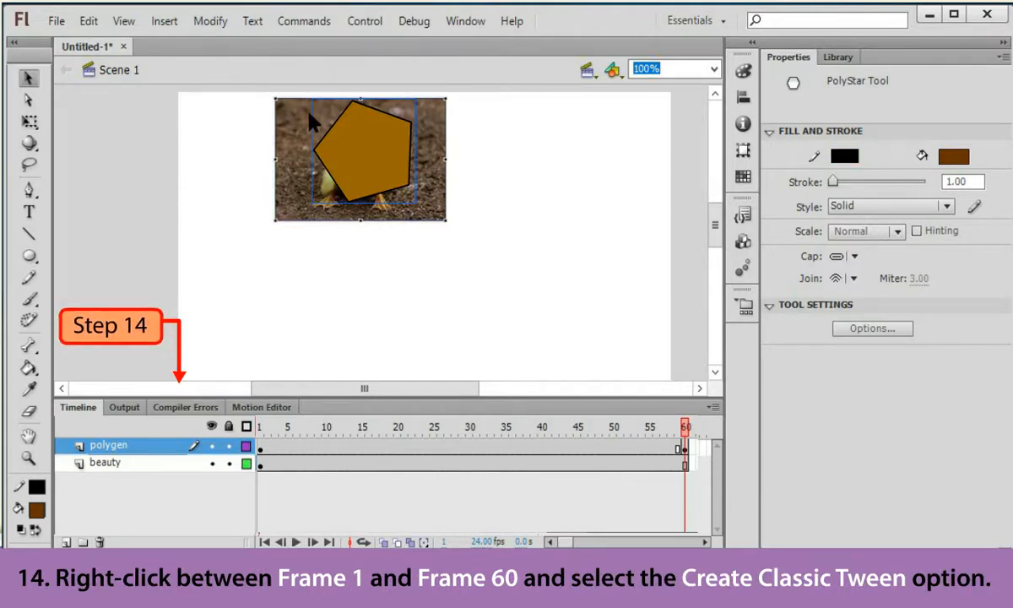
right_click(477, 416)
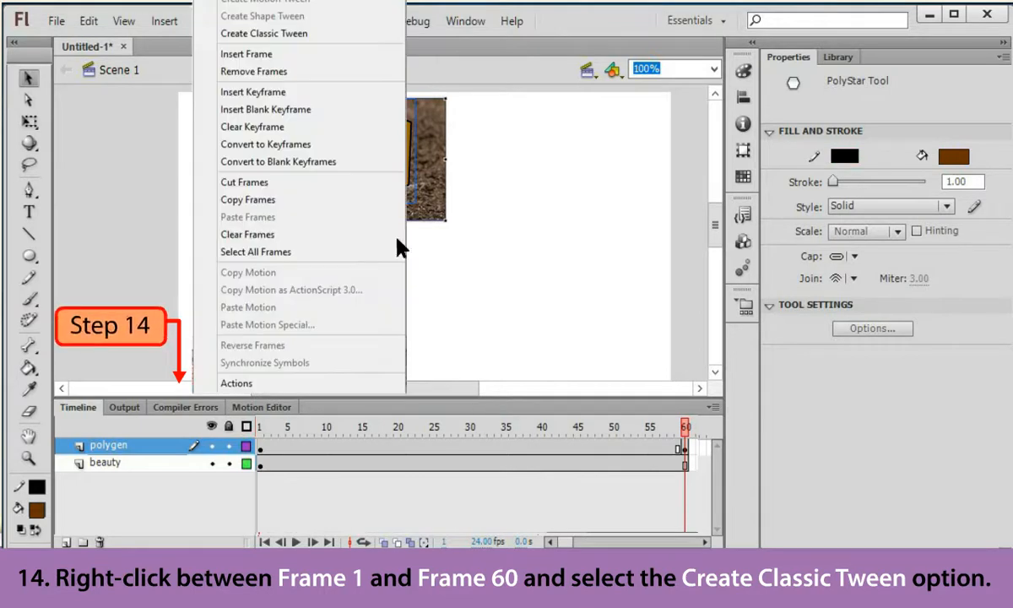
click(400, 33)
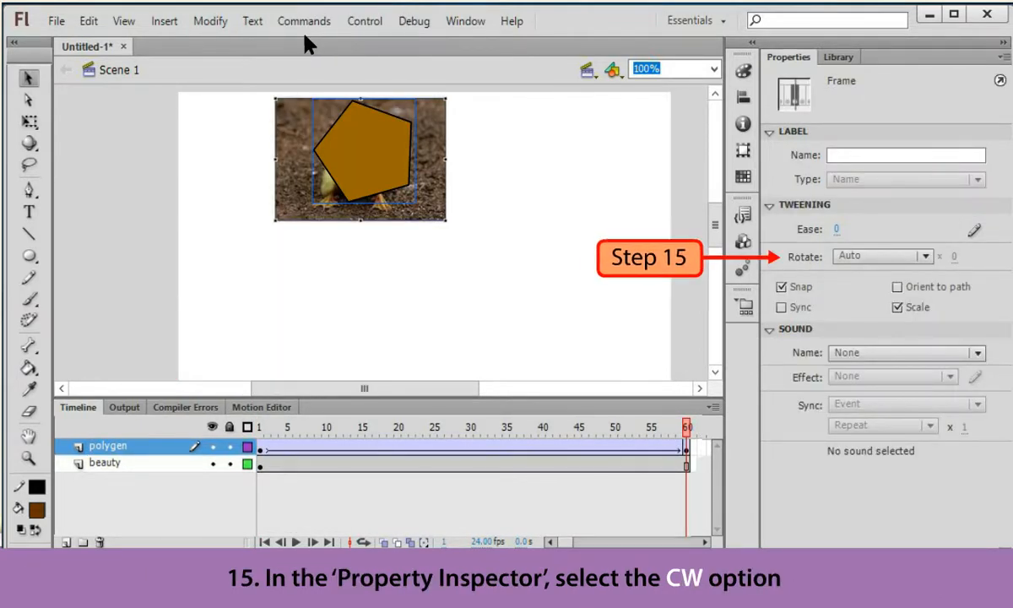
click(925, 255)
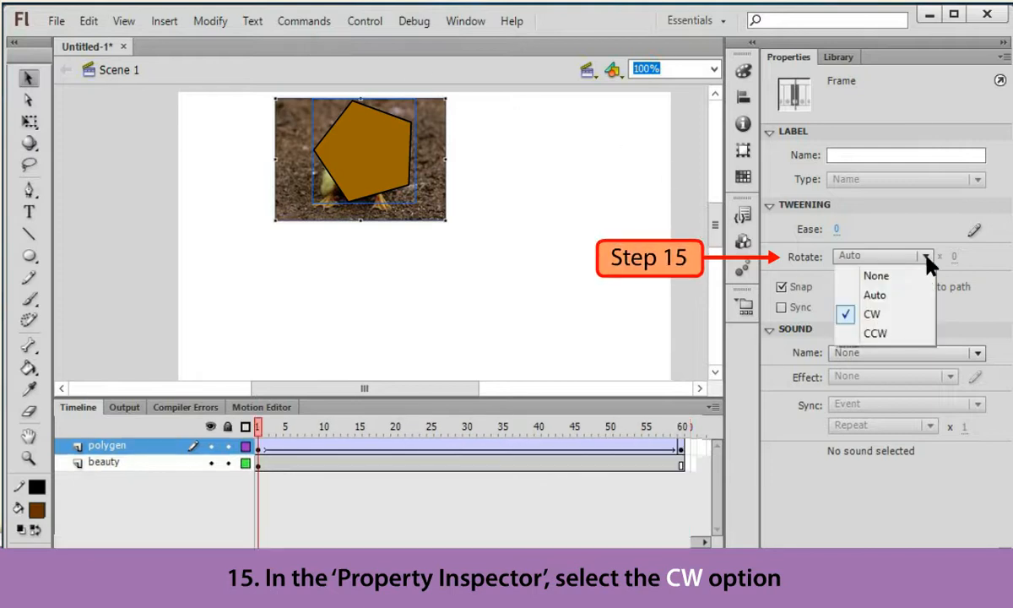
click(901, 323)
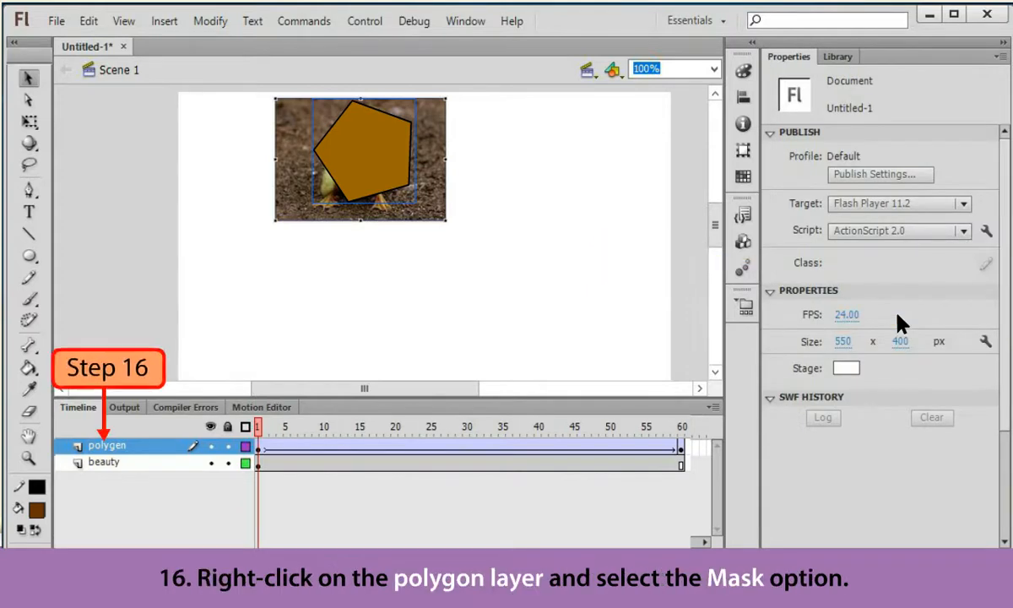
Step: Turn the polygen layer into a mask over the beauty layer and test the movie in Flash Professional
right_click(111, 446)
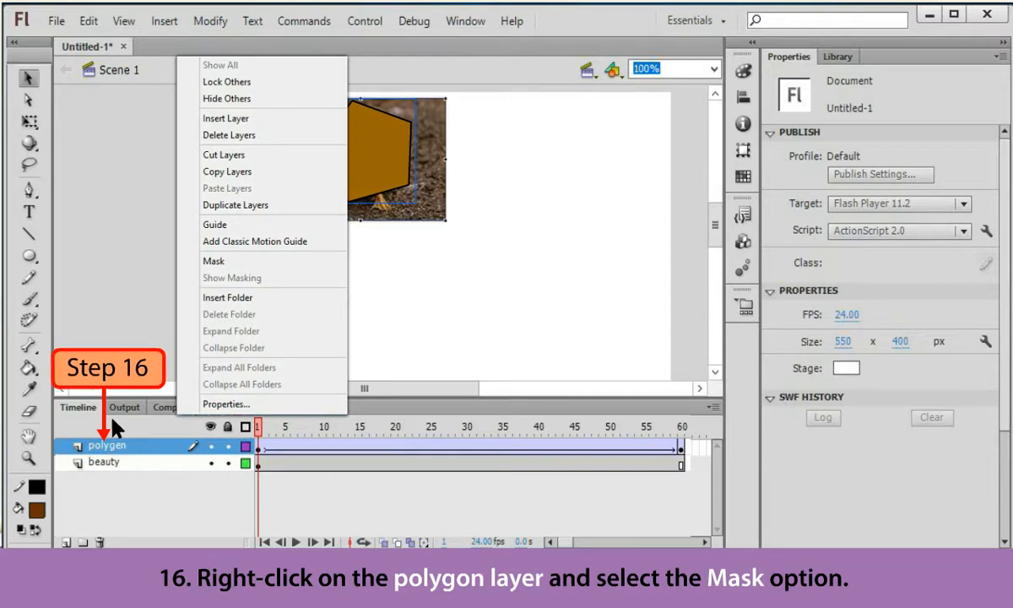
click(281, 264)
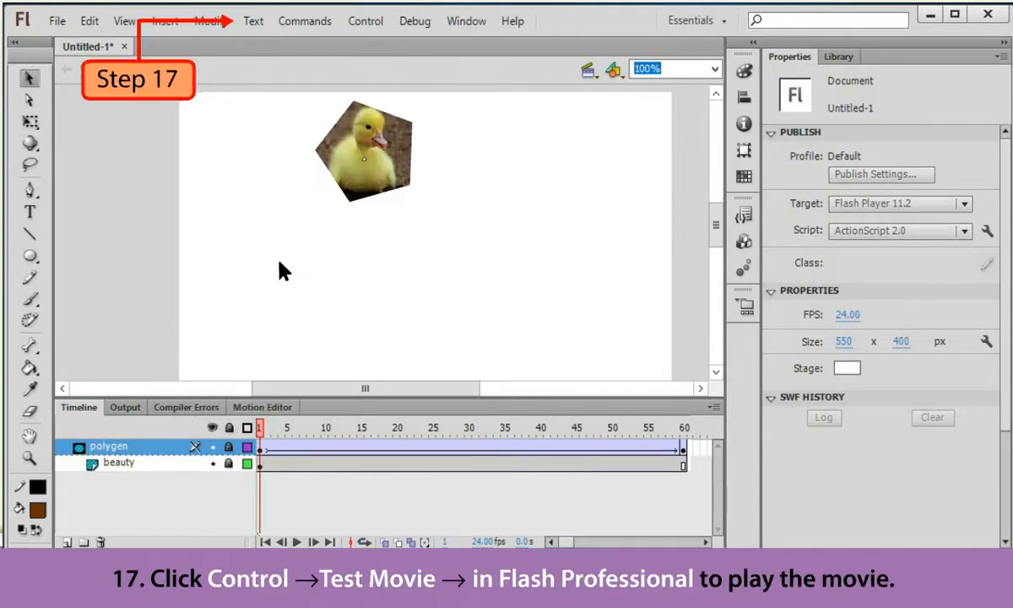
click(253, 20)
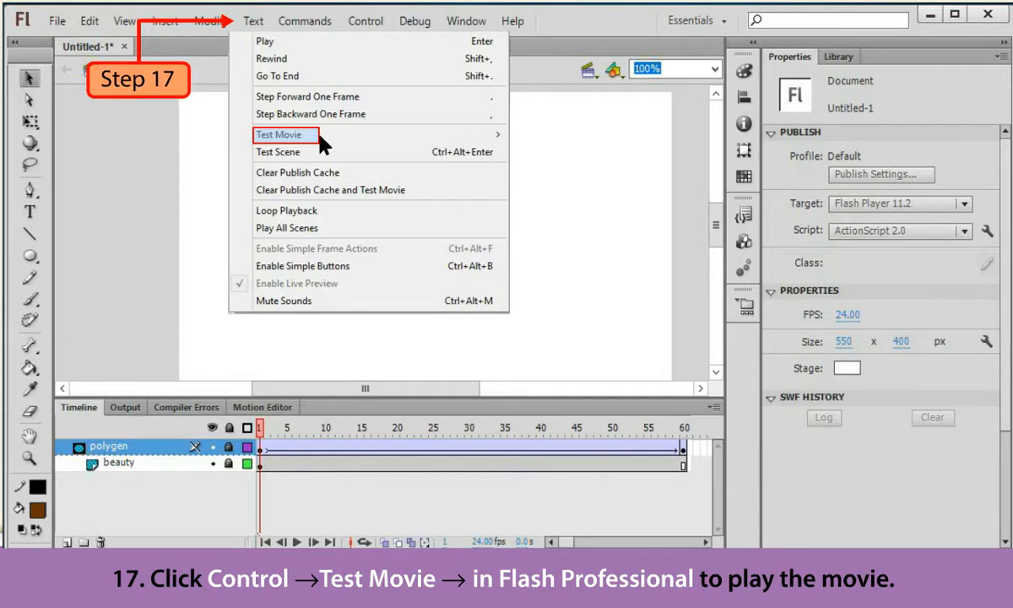
mouse_move(319, 135)
click(700, 128)
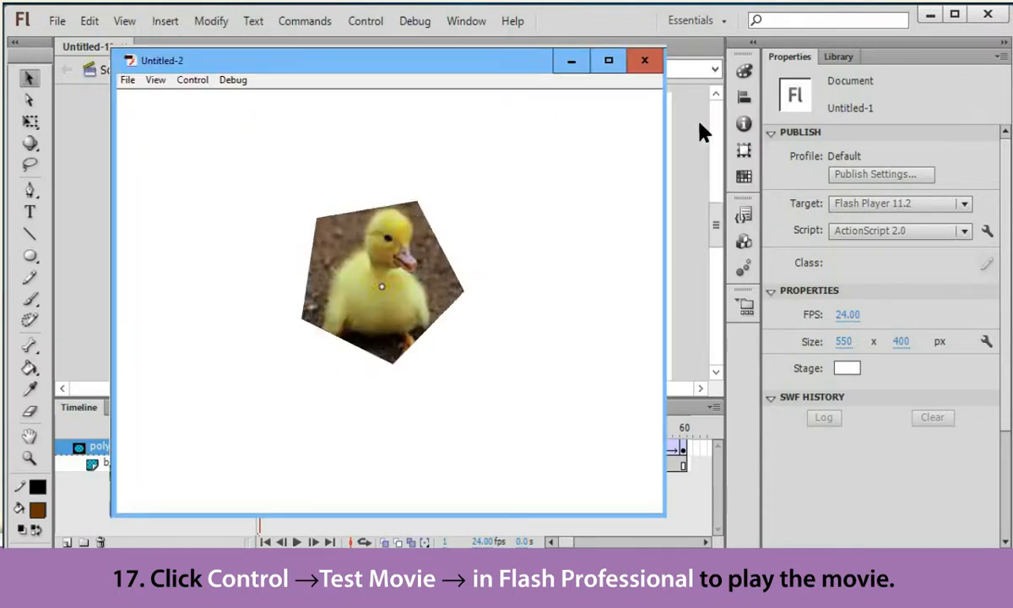
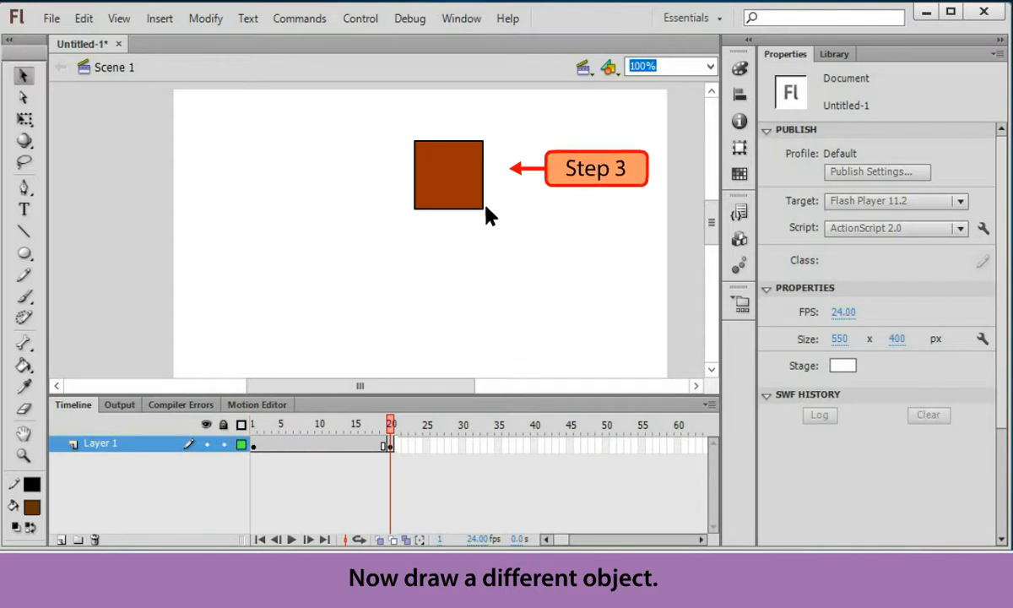
Step: Create a shape tween between the keyframes at frames 1 and 20 and test the movie
click(327, 427)
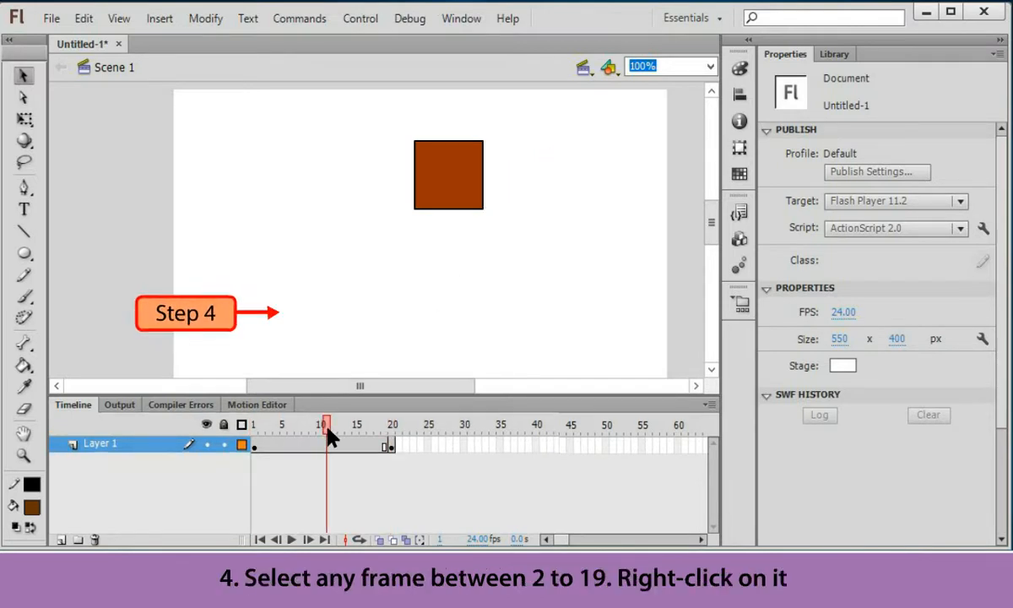
right_click(328, 429)
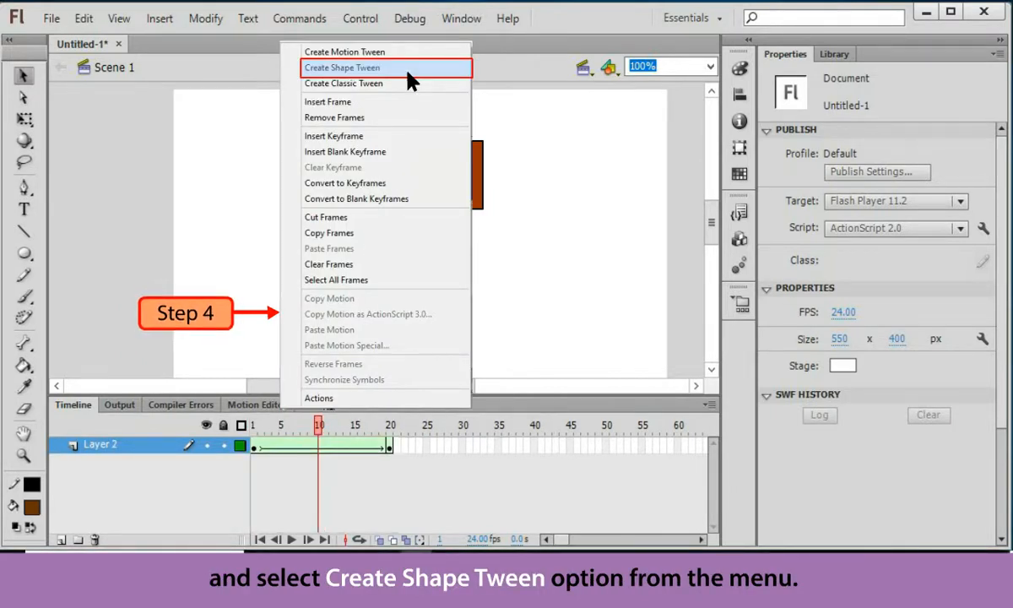
click(408, 74)
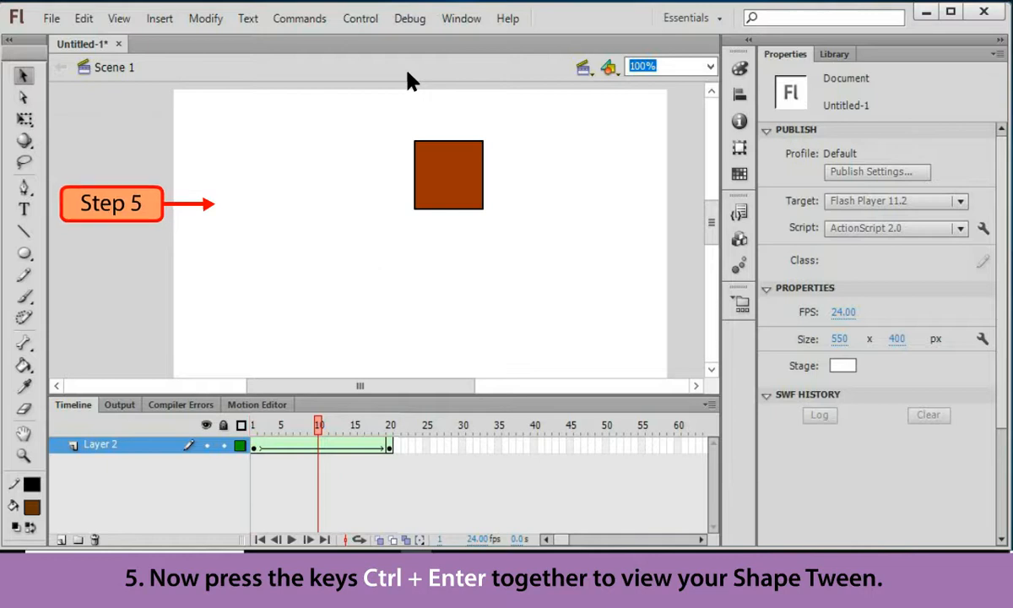
key(ctrl+Return)
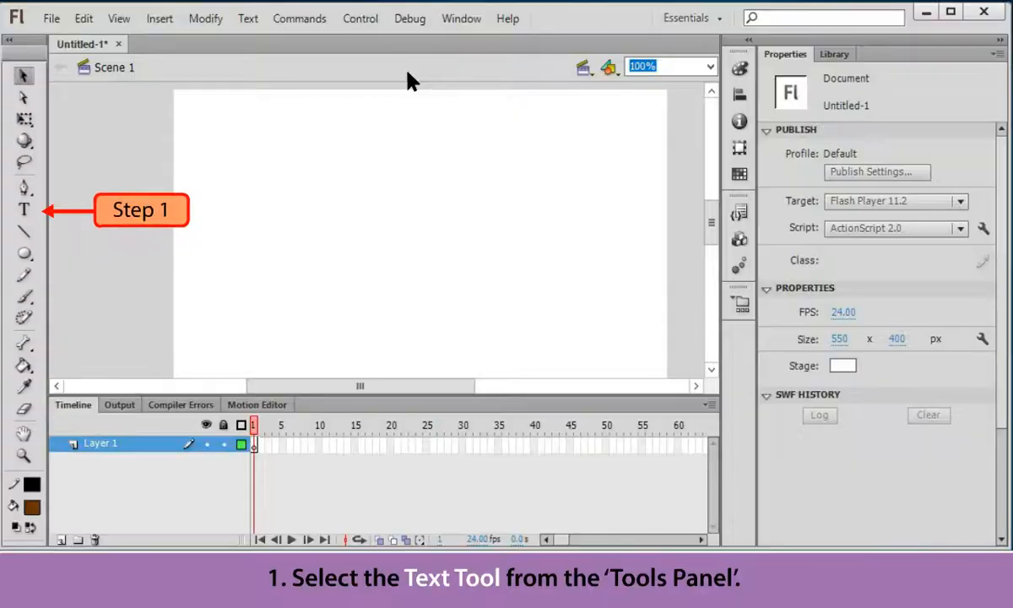
Step: Add the static text "positivity" to the upper middle of the empty stage in Arial Regular at 20 pt
click(24, 210)
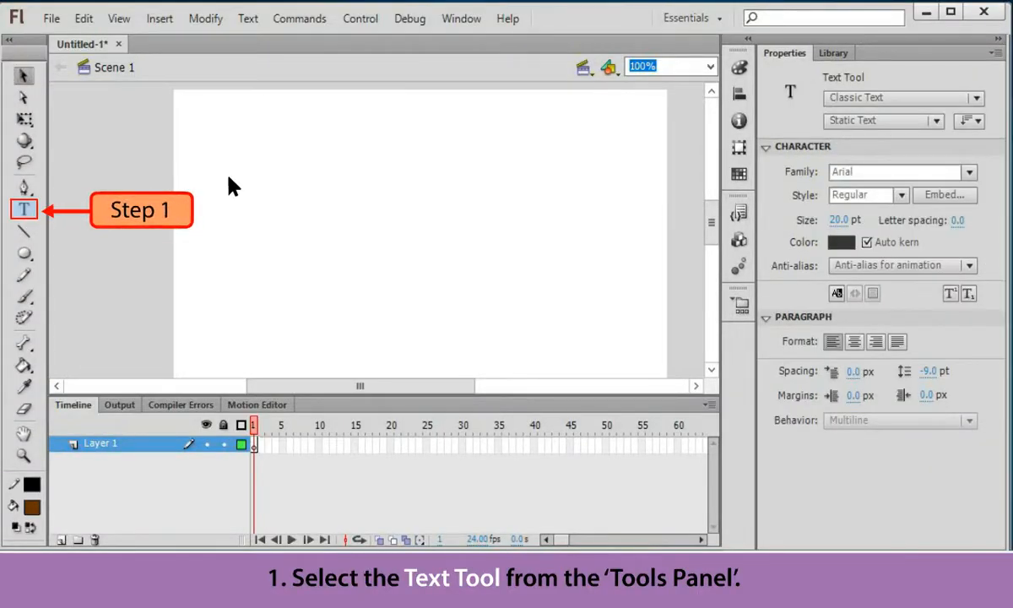
click(969, 172)
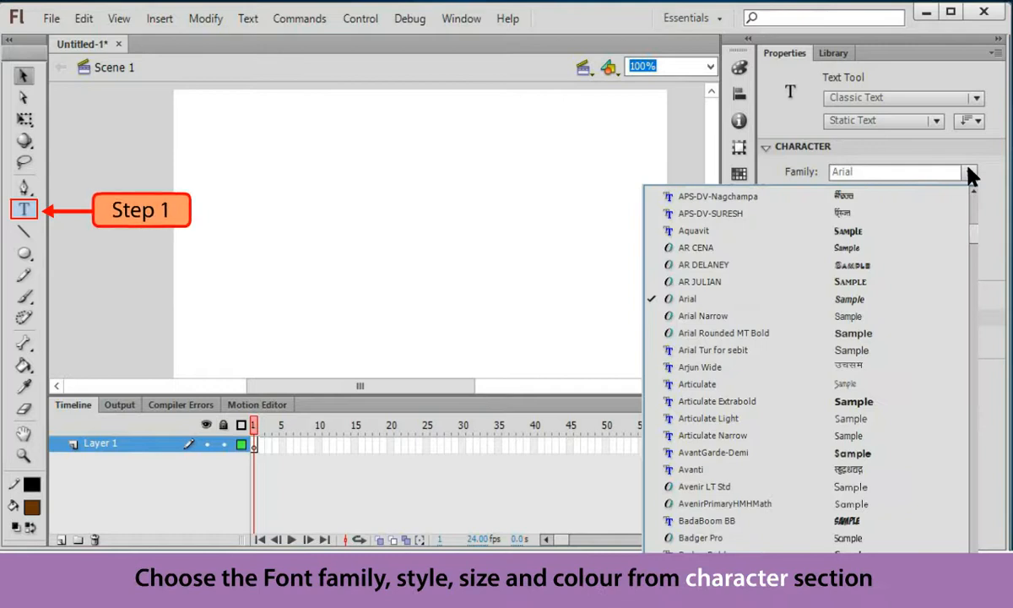
click(969, 172)
click(901, 195)
click(873, 225)
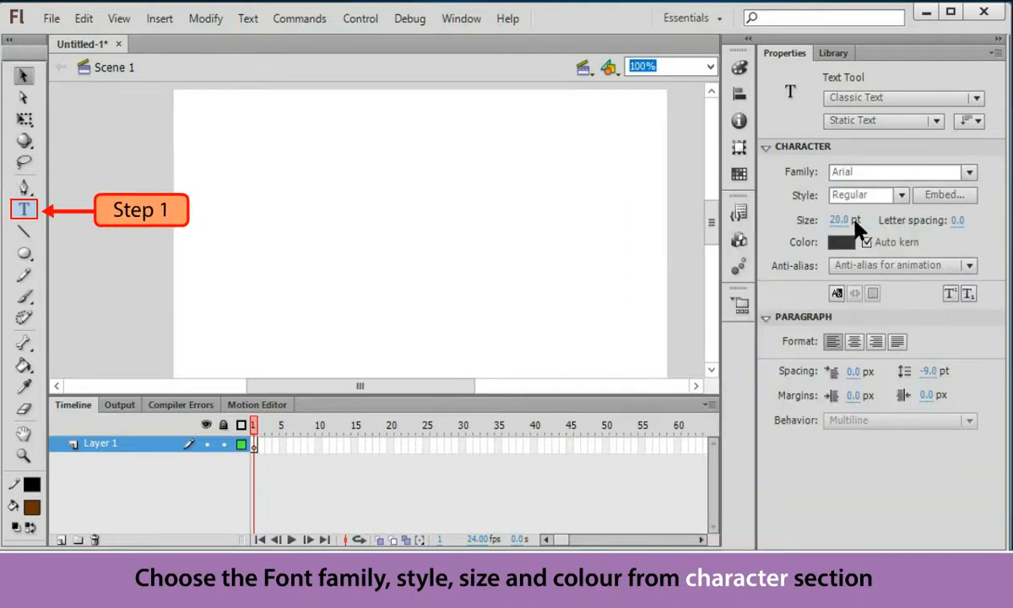
click(841, 243)
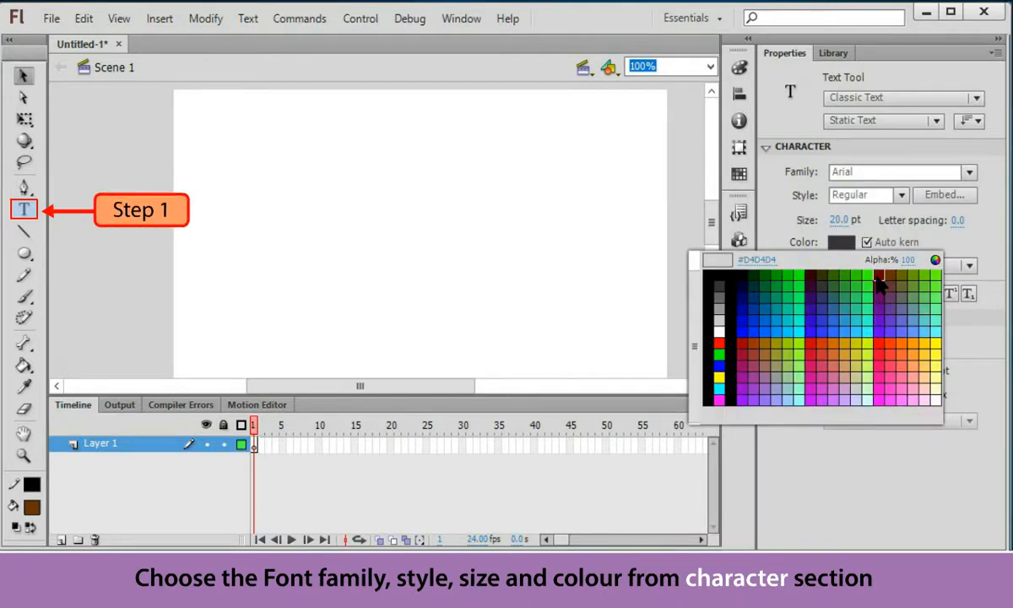
click(877, 275)
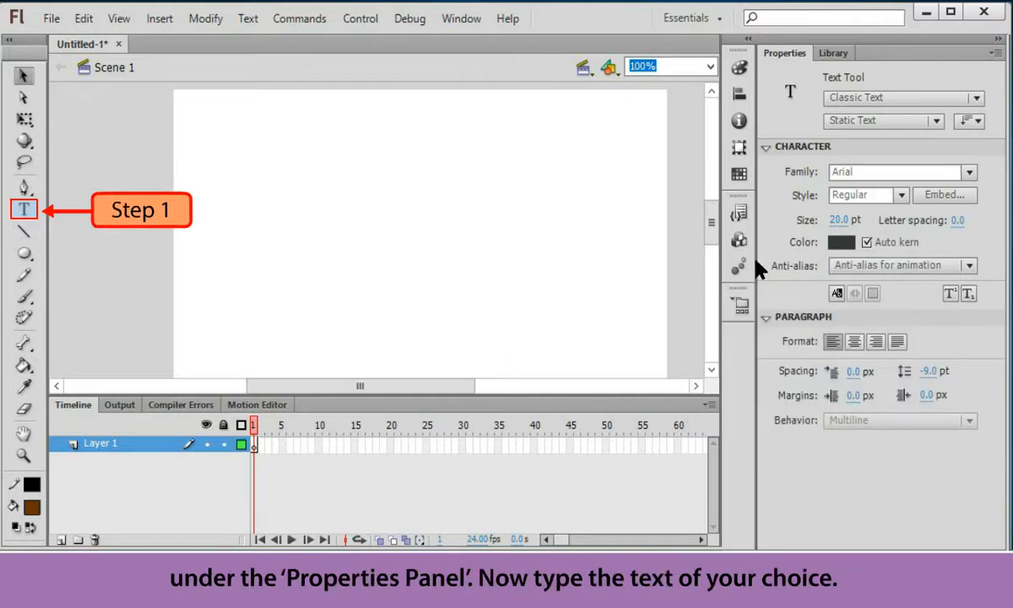
click(344, 204)
text(positivity)
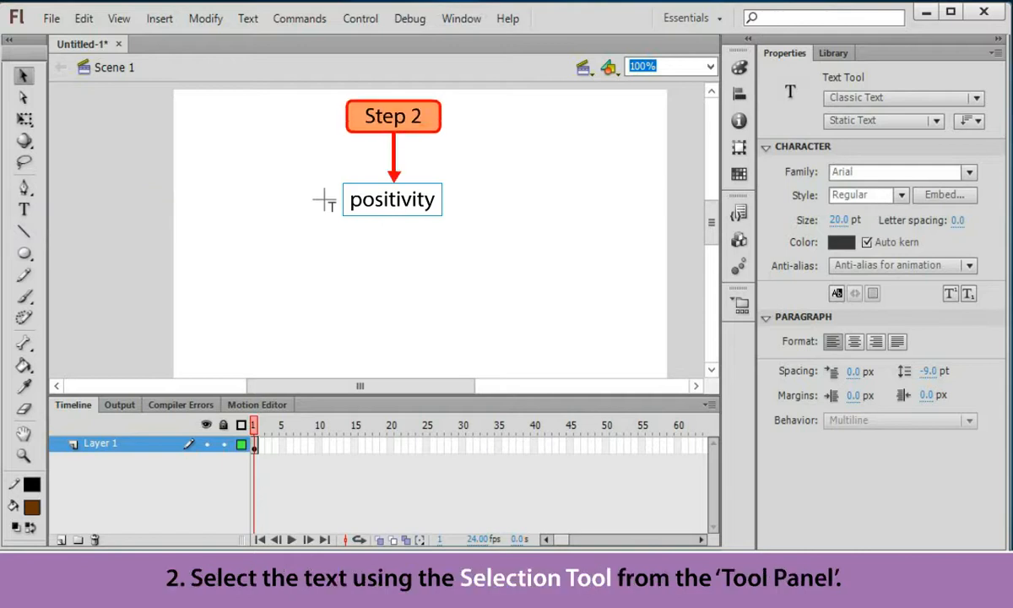
Step: Convert the "positivity" text on the stage to a symbol of type Graphic
click(28, 77)
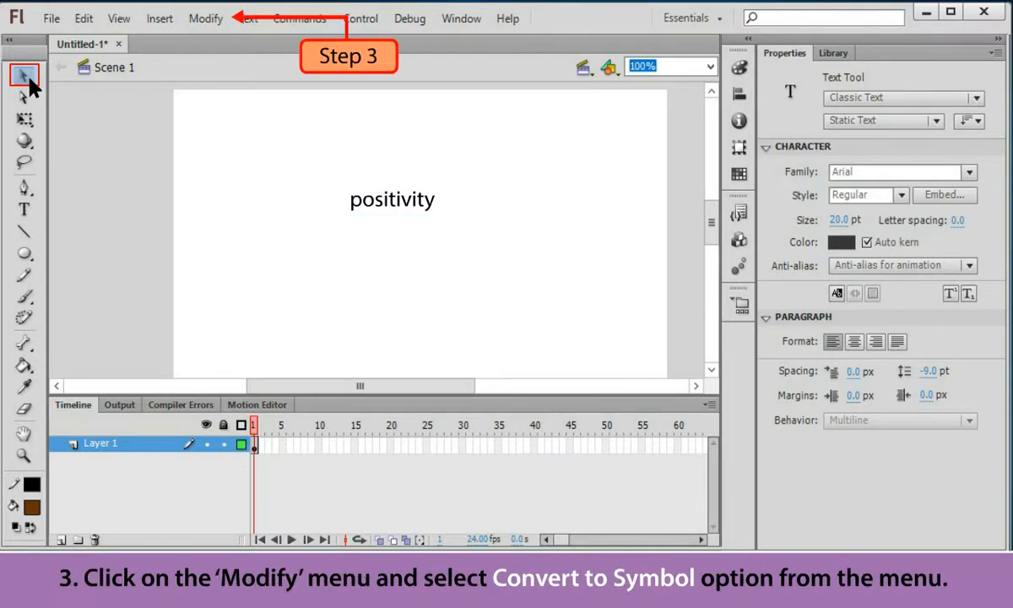
click(205, 18)
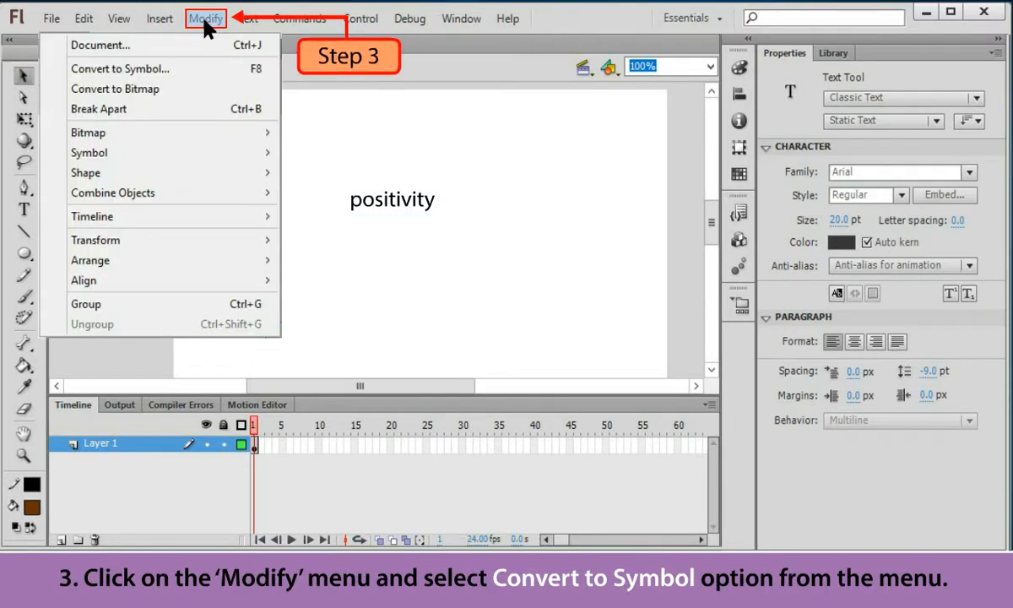
click(207, 75)
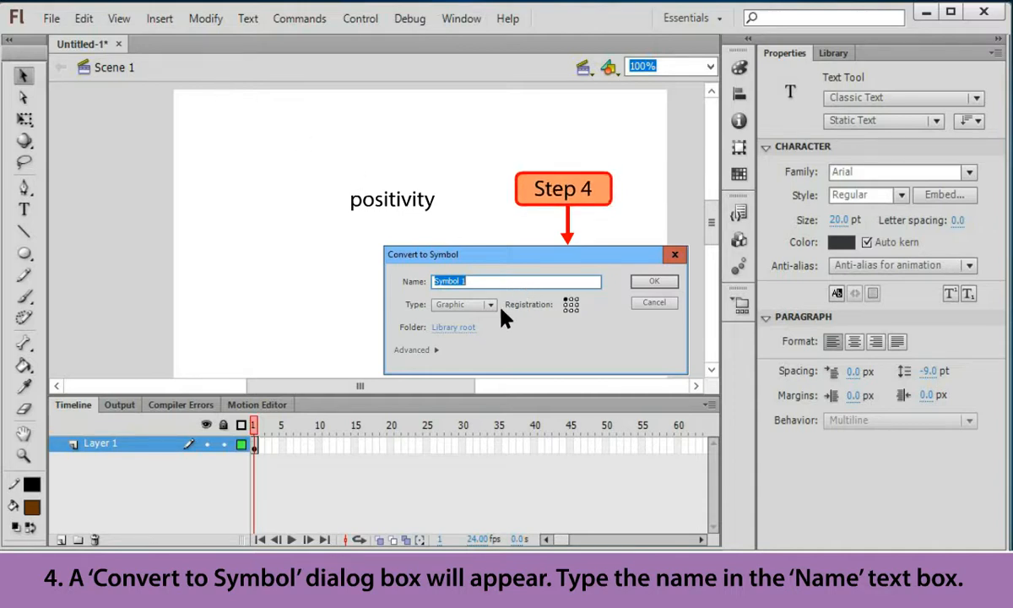
click(477, 304)
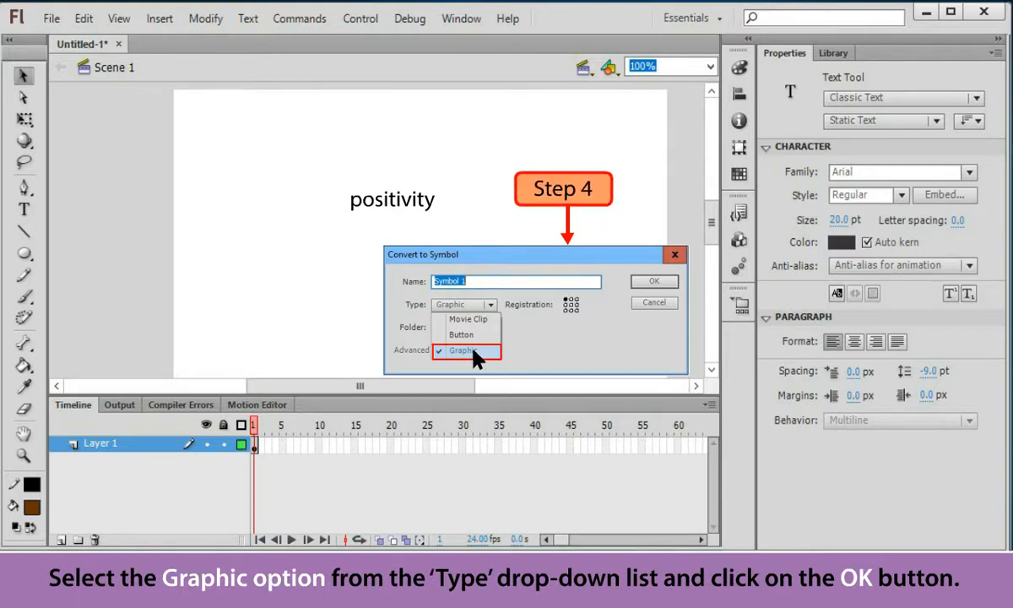
click(476, 355)
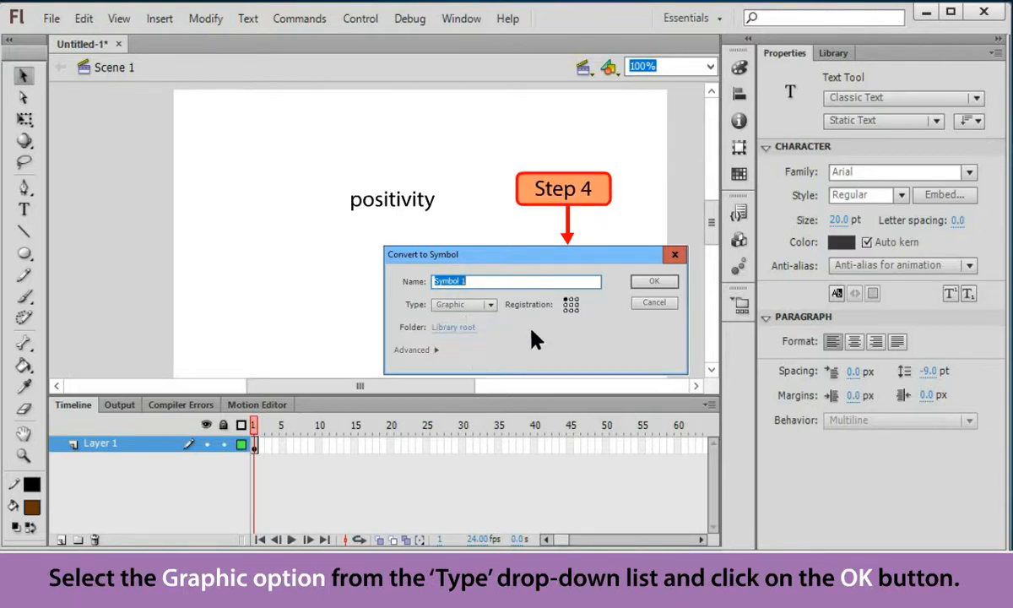
click(655, 282)
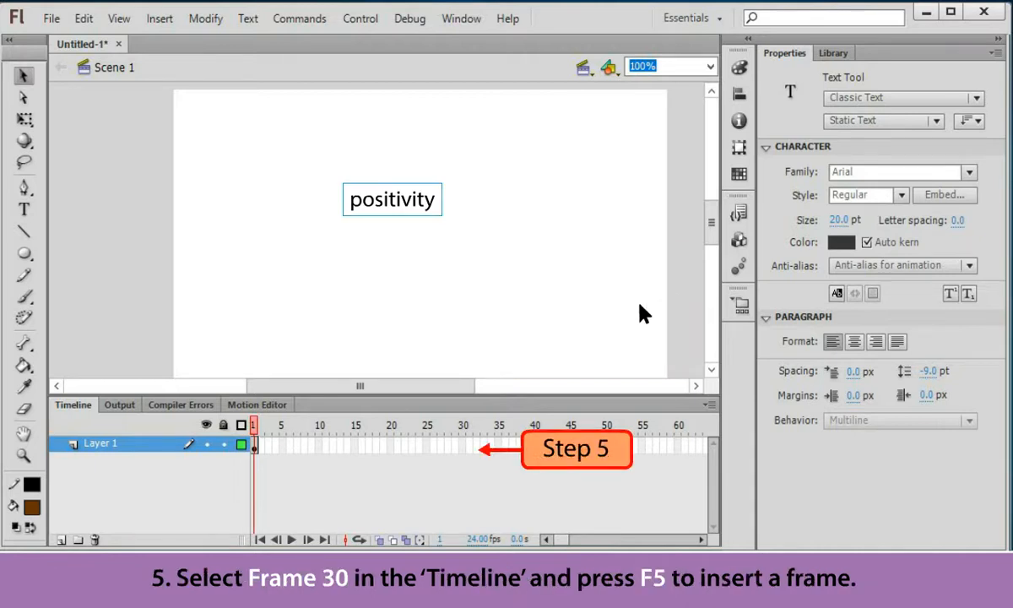
Step: Extend Layer 1 to frame 30 and insert keyframes at frames 10, 20 and 30
click(462, 445)
key(F5)
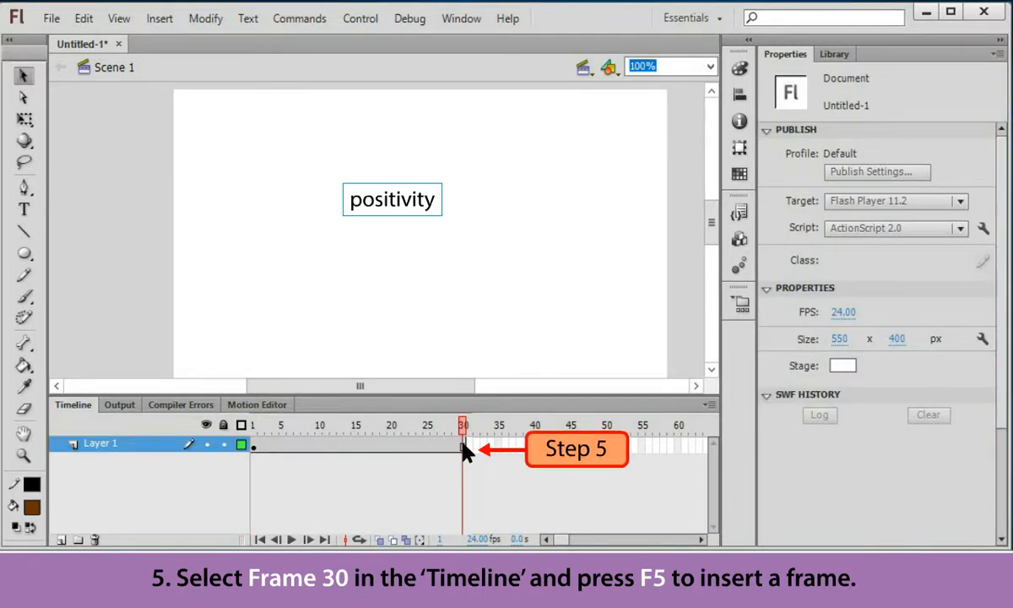
click(319, 447)
key(F6)
click(390, 446)
key(F6)
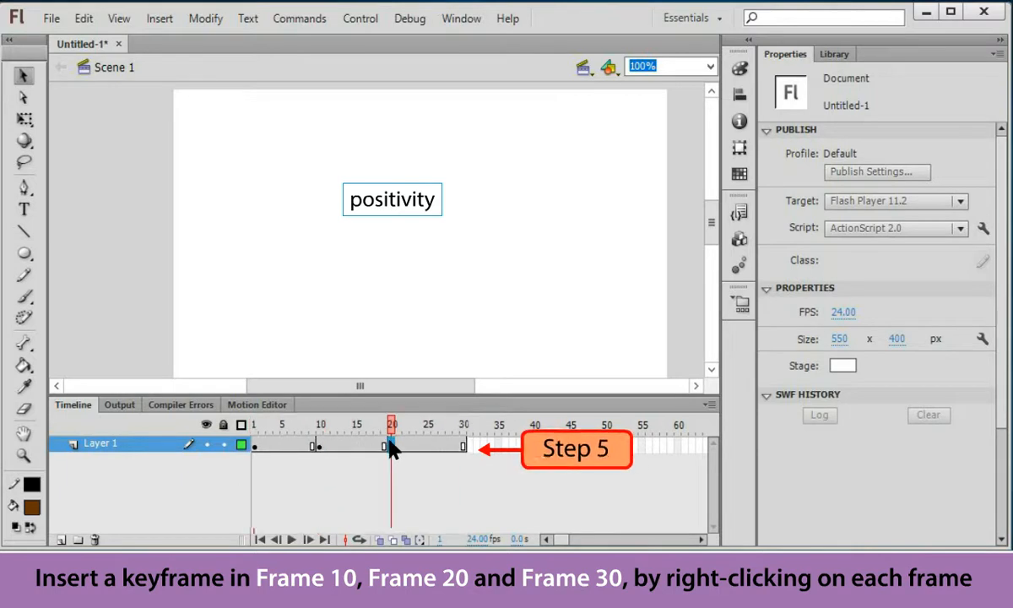
click(462, 446)
key(F6)
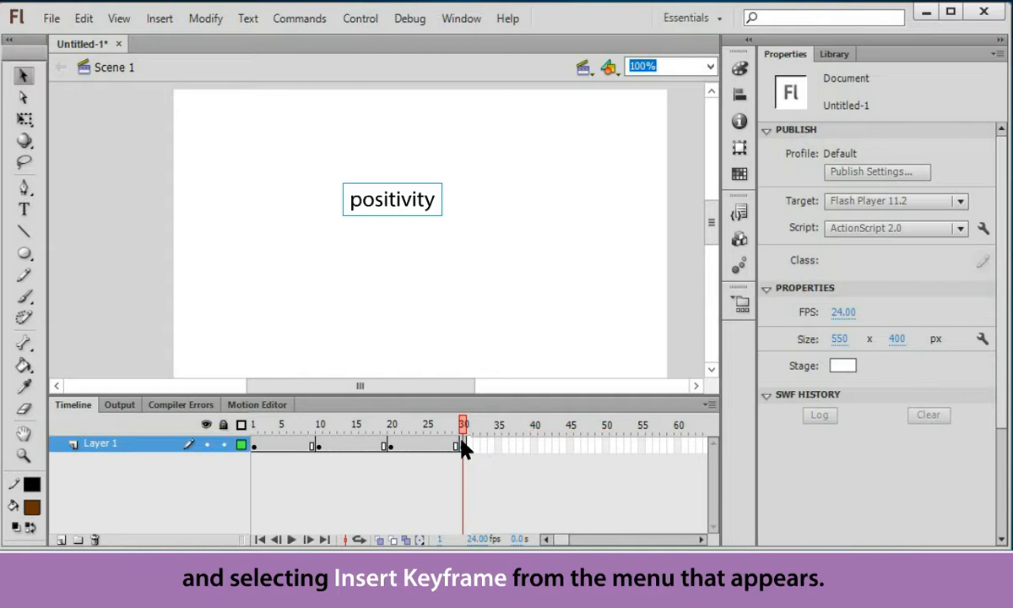
Step: Apply a 49% tint to the text instance, using RGB 255, 0, 0 in frames 1 and 30 and RGB 0, 25, 0 in frame 10
click(252, 446)
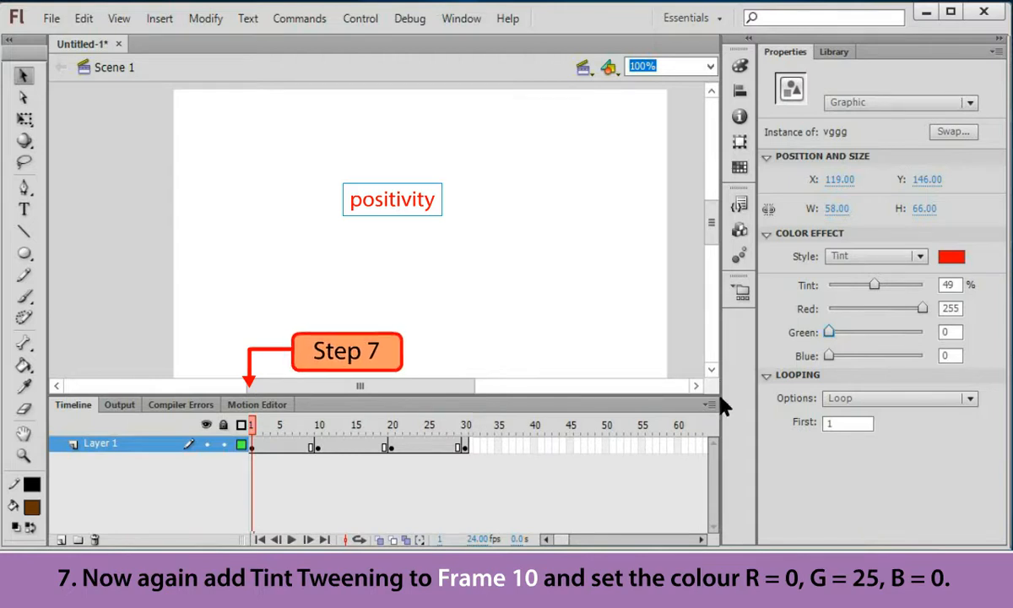
click(319, 449)
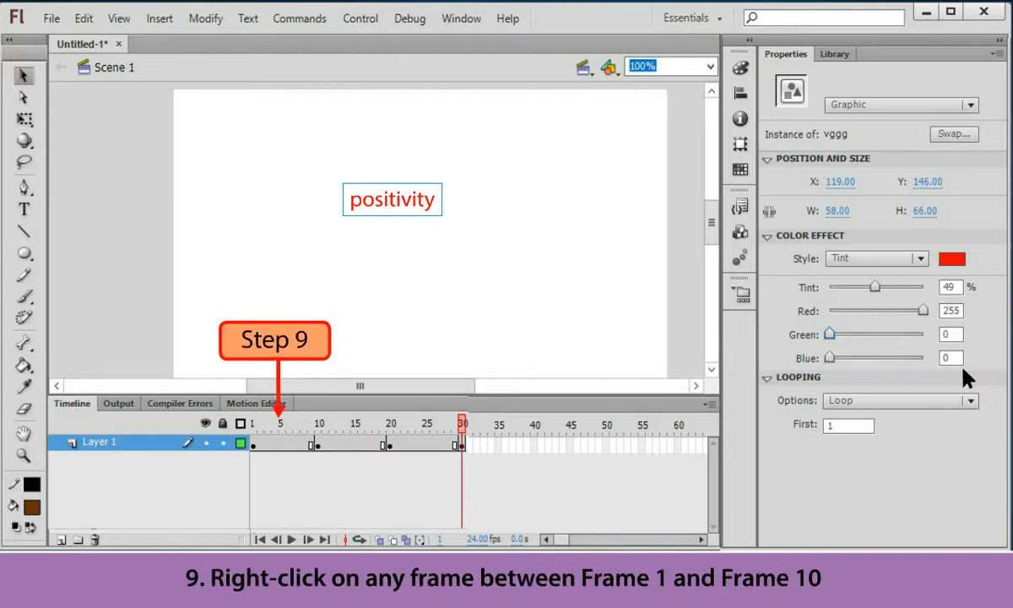
Step: Create motion tweens on Layer 1 from frame 1 to 10 and across the remaining spans up to frame 30
right_click(254, 444)
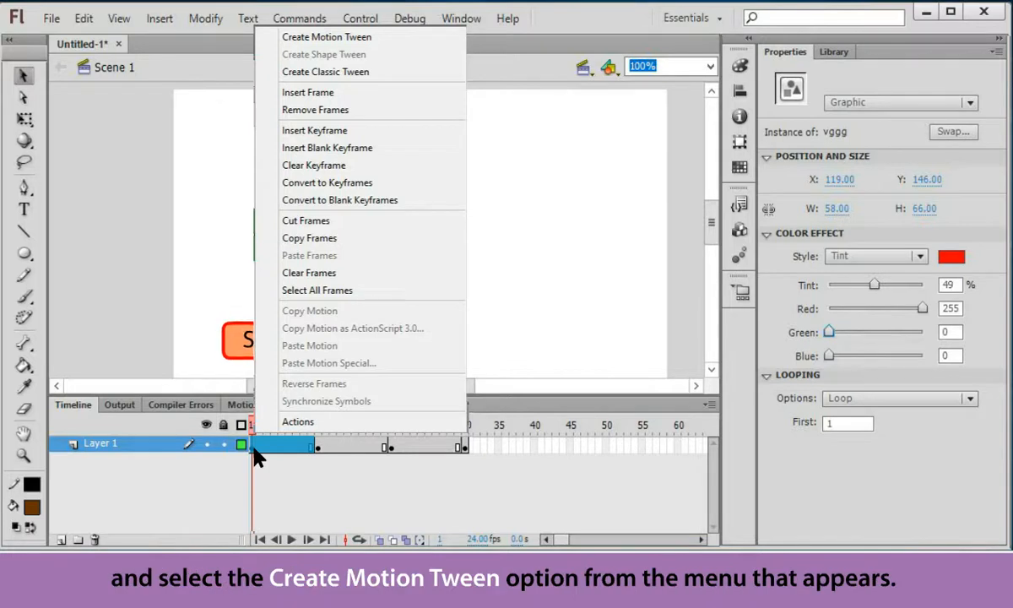
click(397, 37)
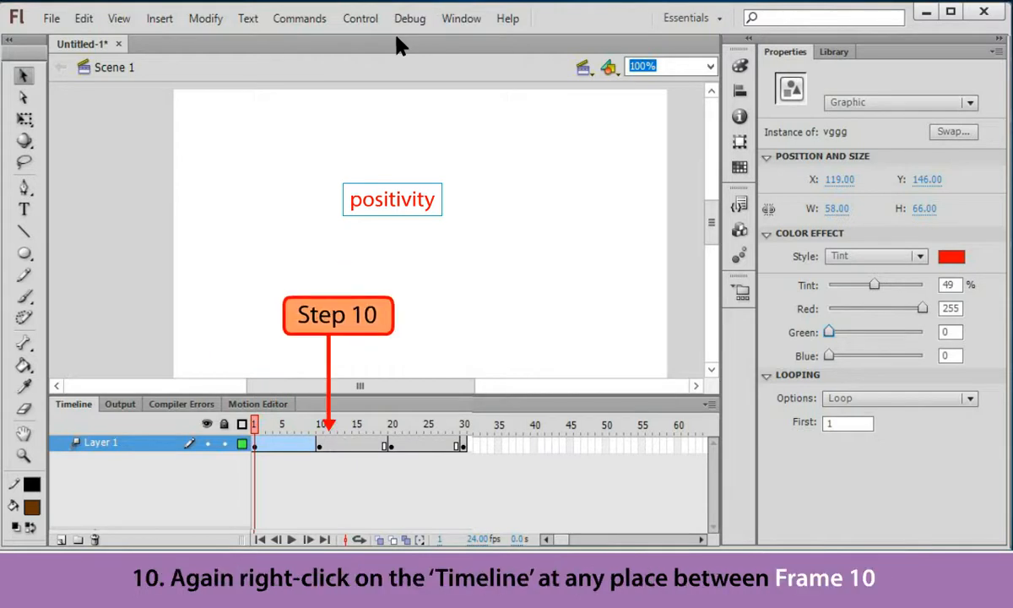
click(319, 449)
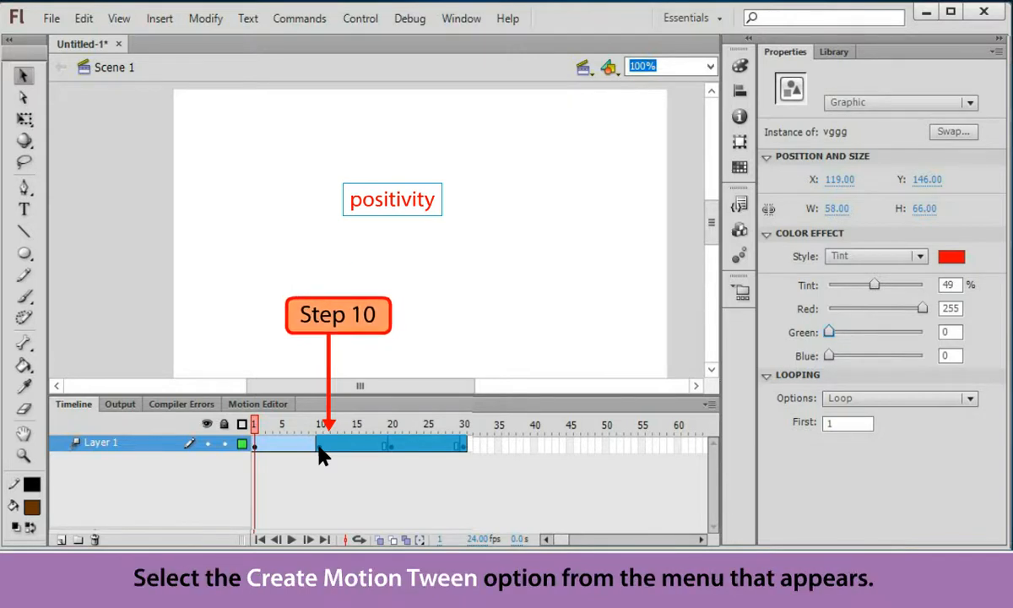
right_click(321, 456)
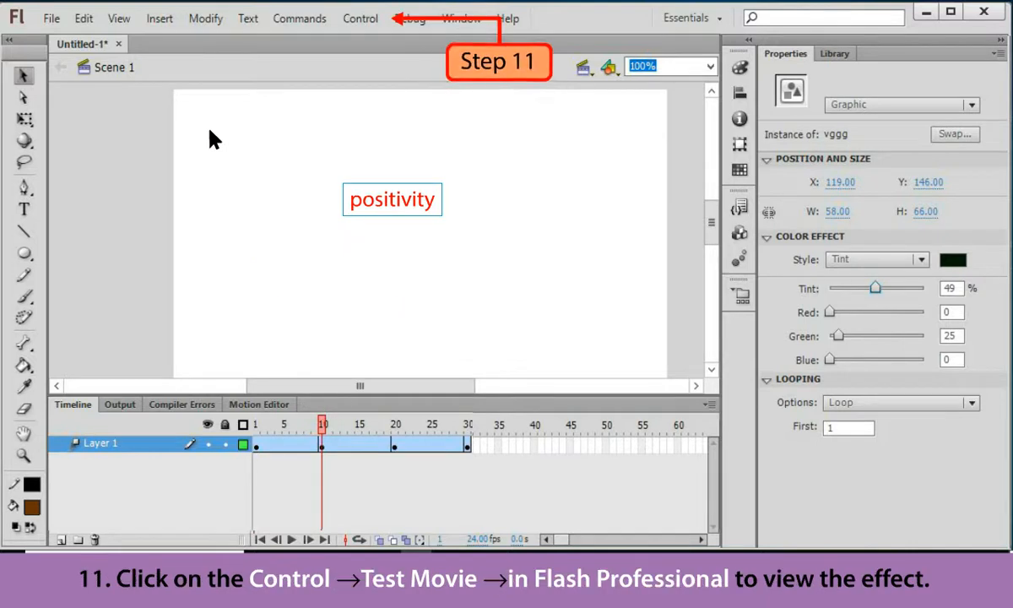
Step: Test the movie in Flash Professional to preview the tinted text animation
click(363, 19)
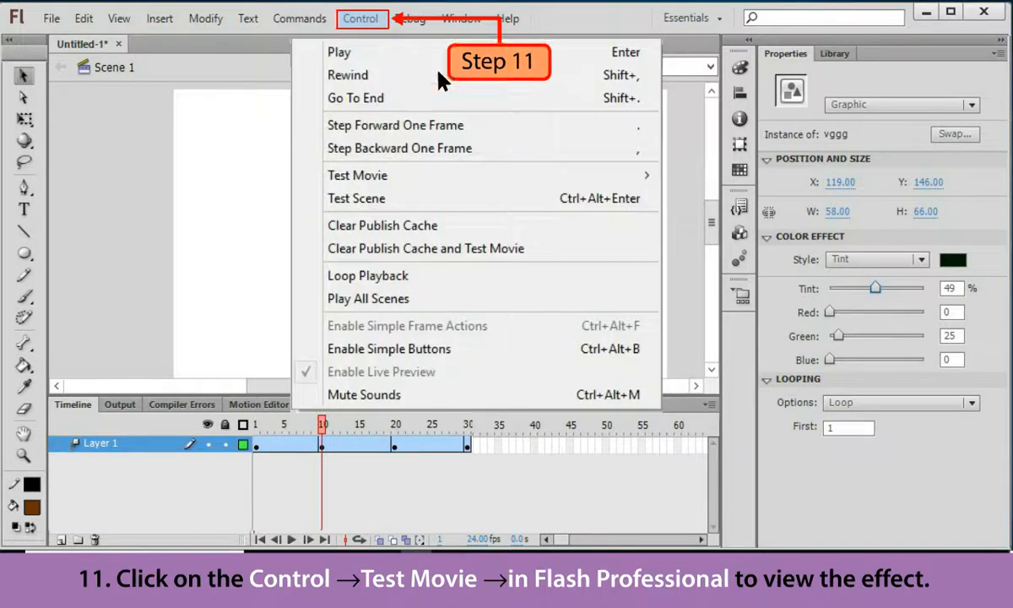
mouse_move(555, 179)
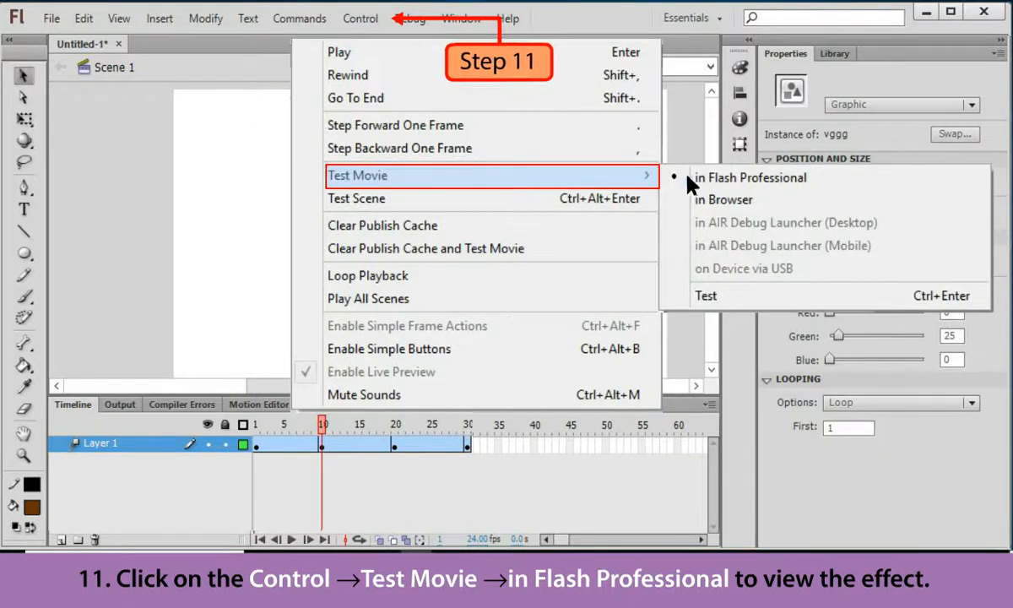
click(840, 179)
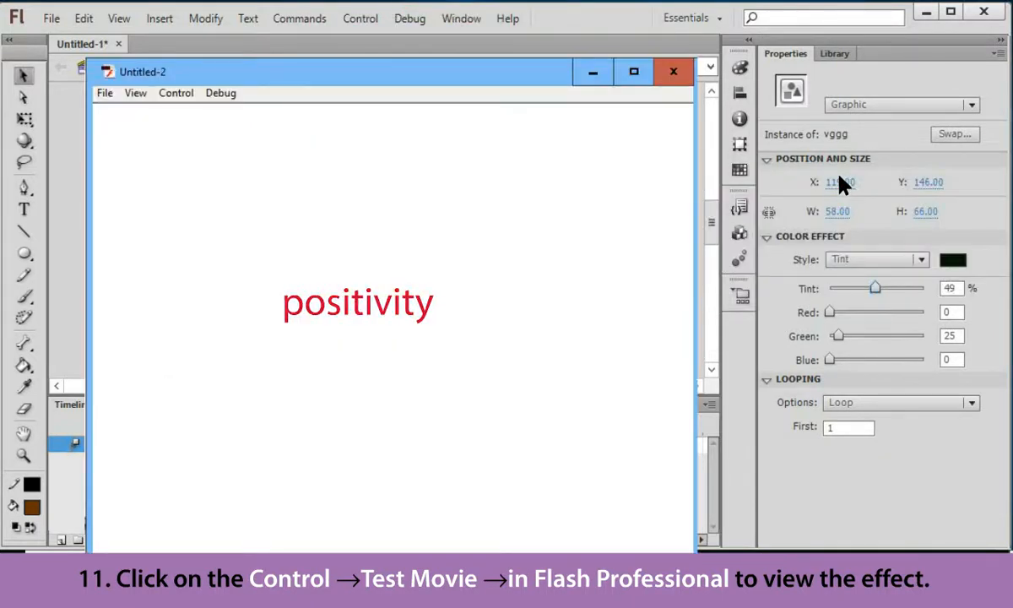